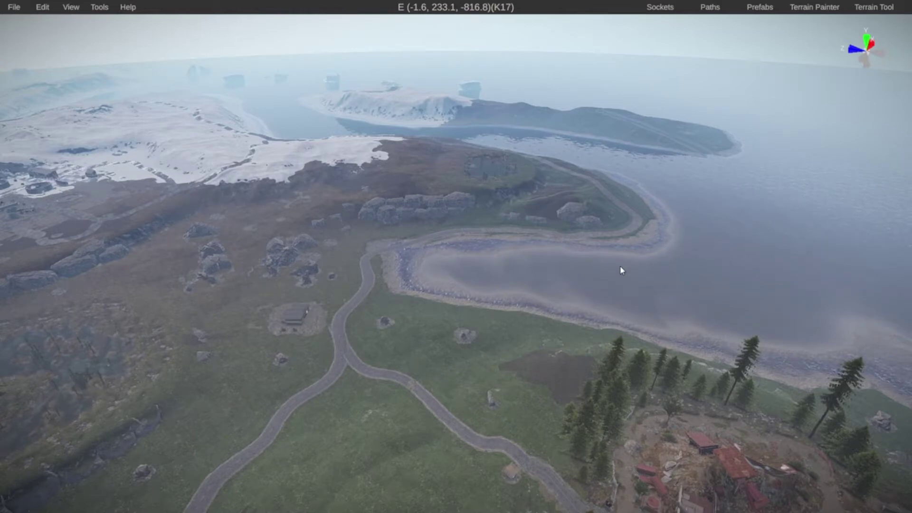
# Open the prefab list and expand Assets, Bundled, Prefabs, Autospawn down to the Monument category.
pyautogui.press('w')
pyautogui.moveTo(889, 248); pyautogui.dragTo(808, 288, button='right')
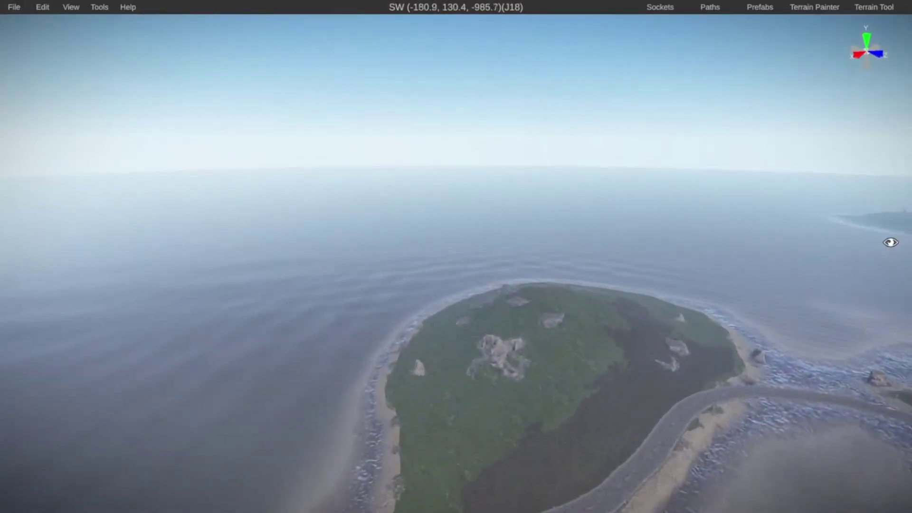
pyautogui.press('w')
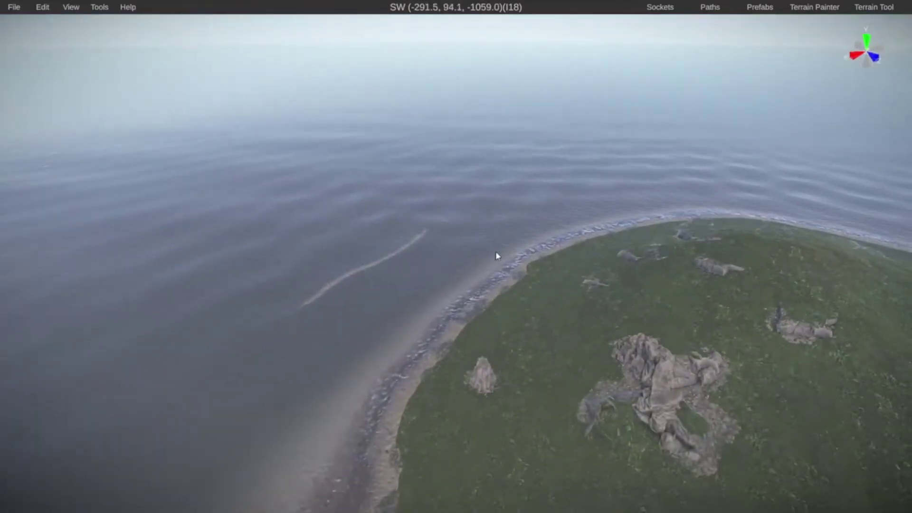
pyautogui.click(764, 6)
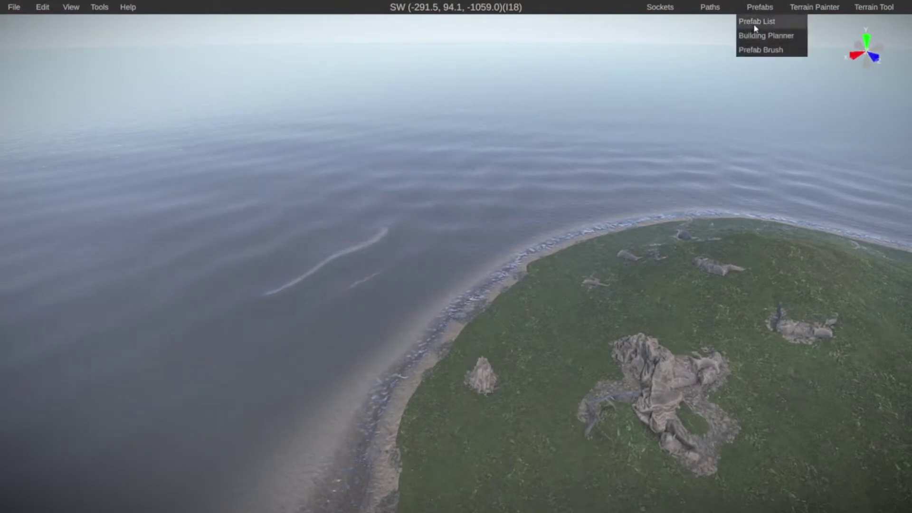
pyautogui.click(756, 22)
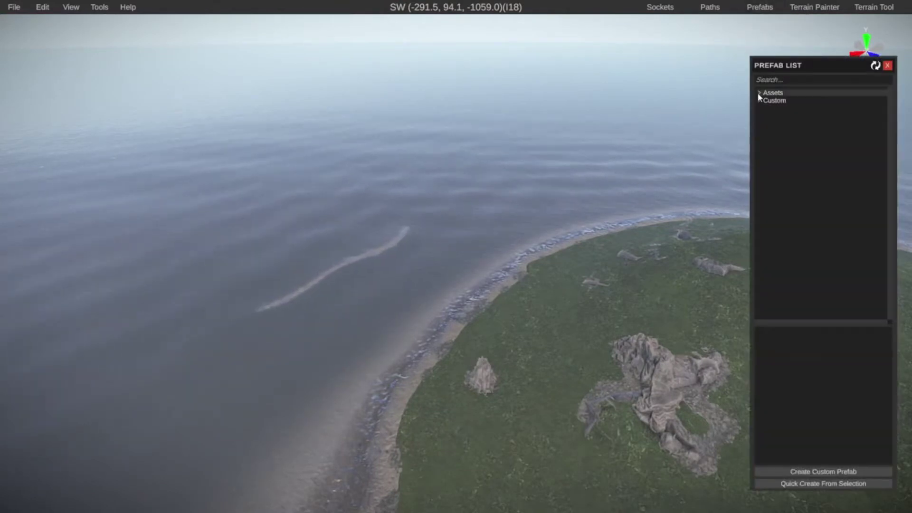
pyautogui.click(759, 92)
pyautogui.click(772, 101)
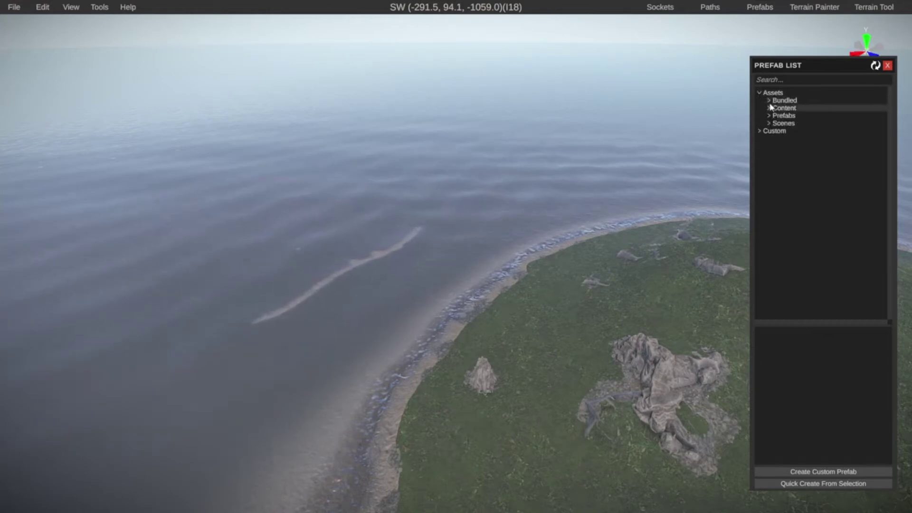
pyautogui.click(781, 109)
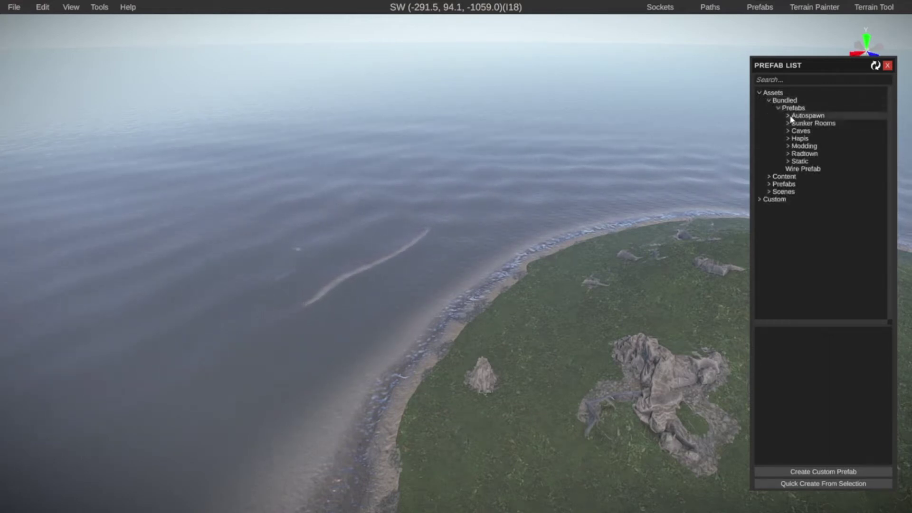
pyautogui.click(788, 116)
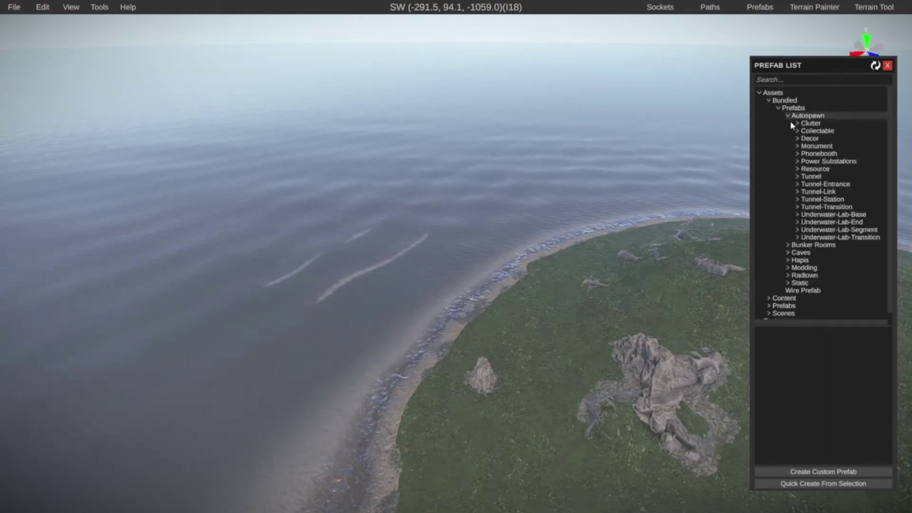
pyautogui.click(798, 147)
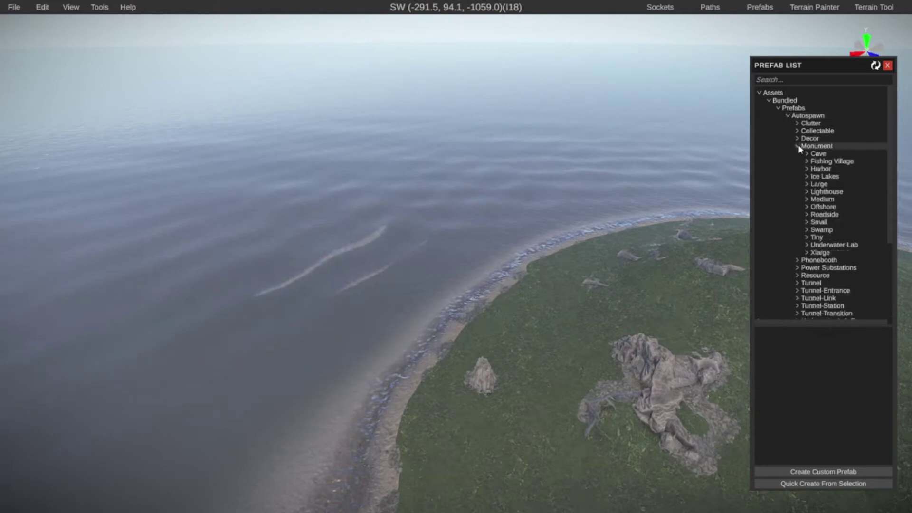
# Compare the Harbor 1 and Harbor 2 previews and place Harbor 1 in the water beside the grassy headland.
pyautogui.click(807, 170)
pyautogui.click(824, 176)
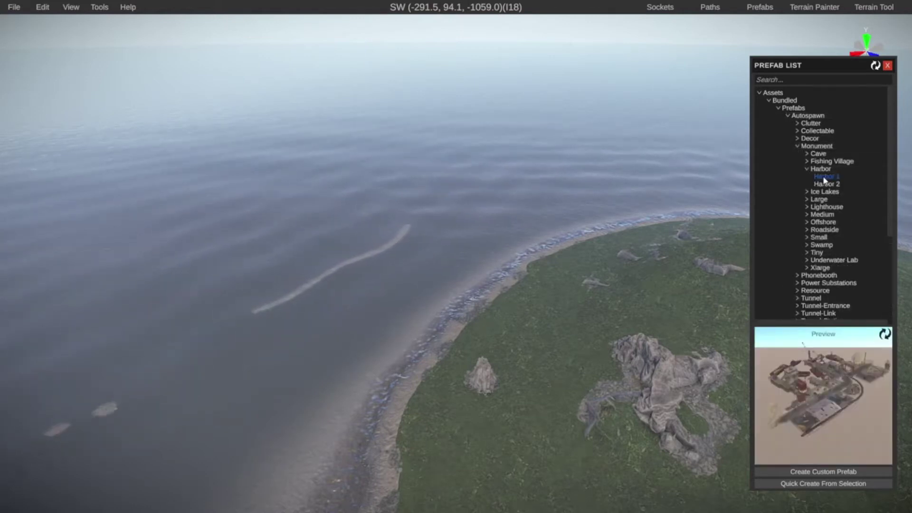
pyautogui.click(827, 187)
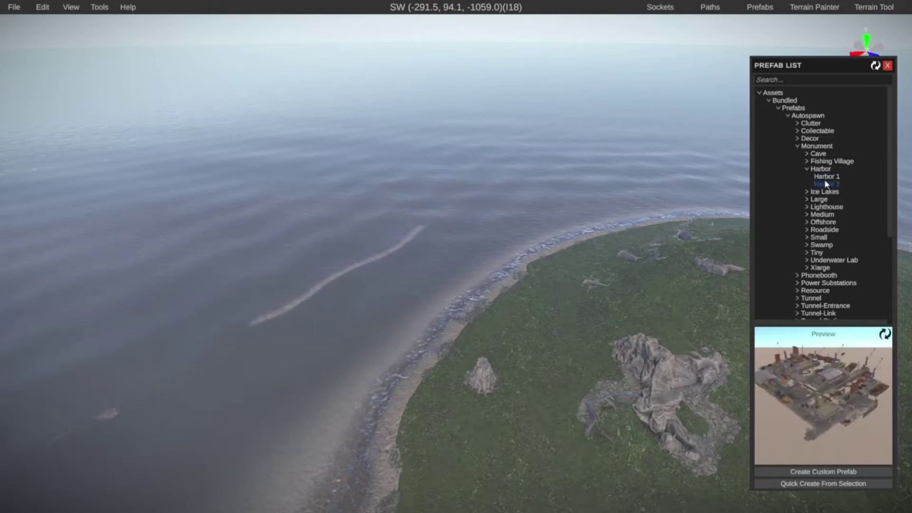
pyautogui.click(825, 177)
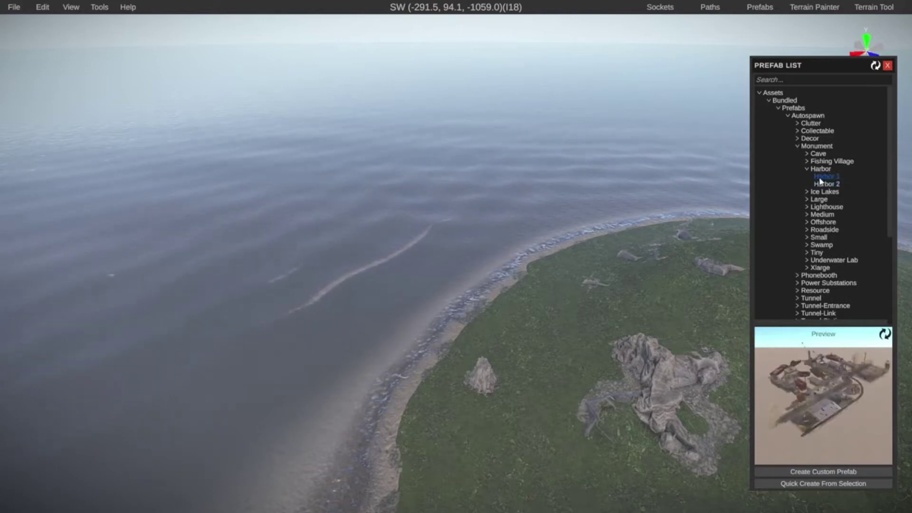
pyautogui.moveTo(819, 178); pyautogui.dragTo(545, 221)
pyautogui.moveTo(544, 221); pyautogui.dragTo(642, 298, button='right')
pyautogui.press('a')
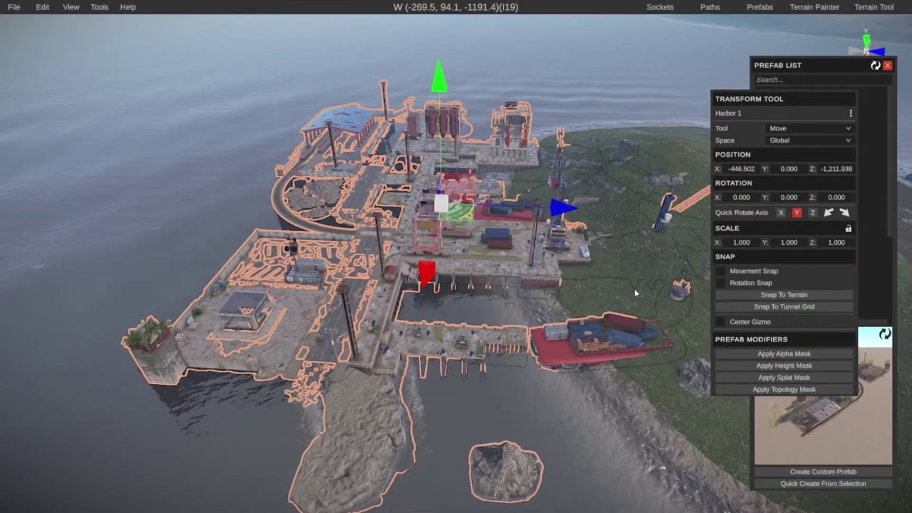
# Rotate Harbor 1 about the Y axis and set its Y rotation to exactly 180.
pyautogui.press('r')
pyautogui.press('e')
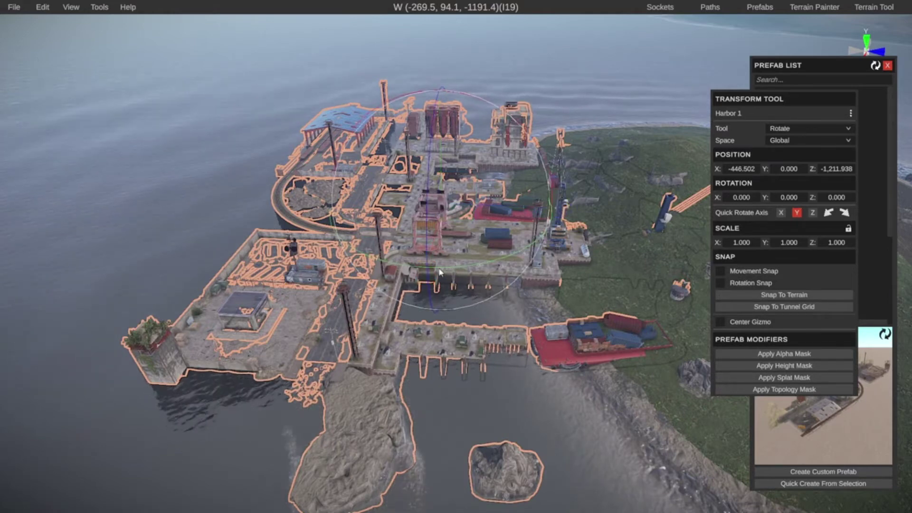
pyautogui.moveTo(452, 271); pyautogui.dragTo(799, 204)
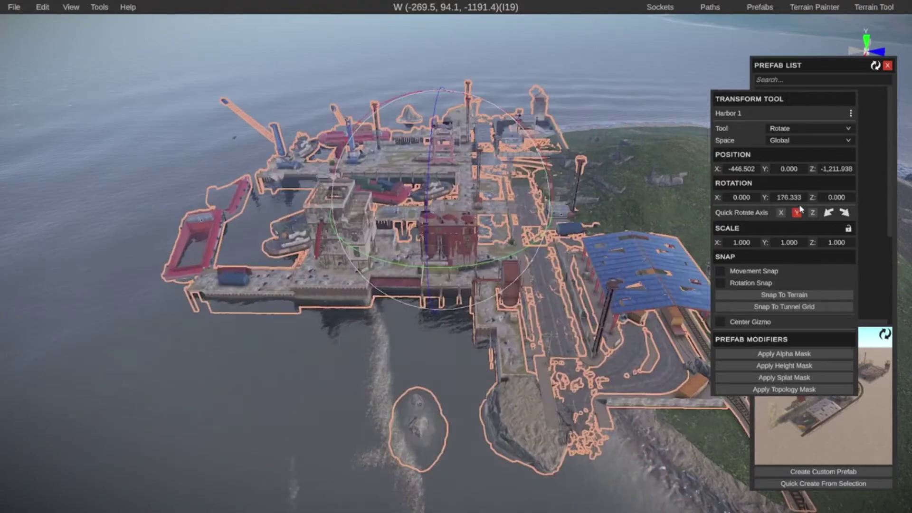
pyautogui.click(771, 198)
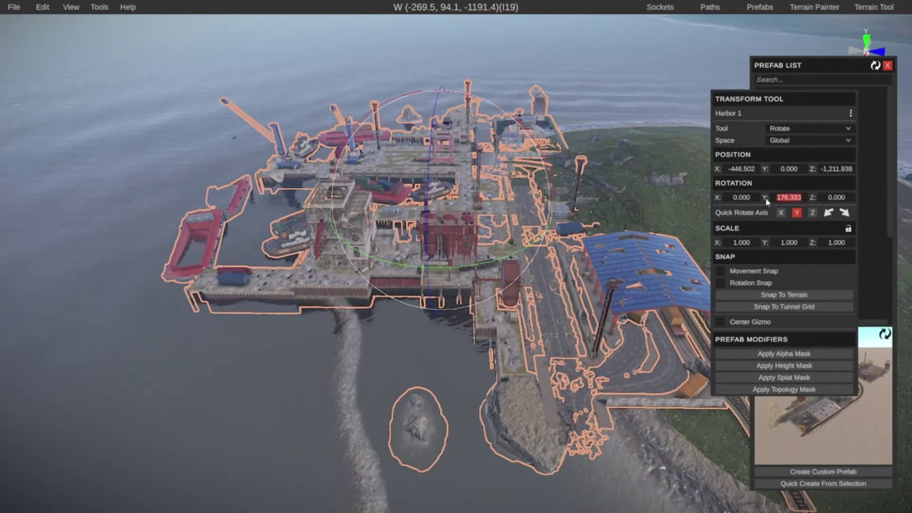
pyautogui.write('180')
pyautogui.press('Return')
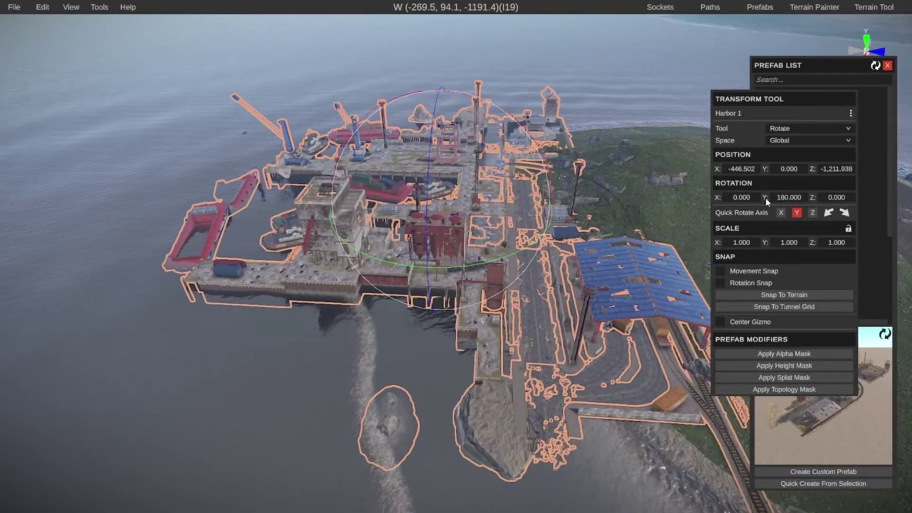
# Quick-rotate the harbor clockwise about the Y axis in 90-degree increments through one full turn.
pyautogui.click(812, 213)
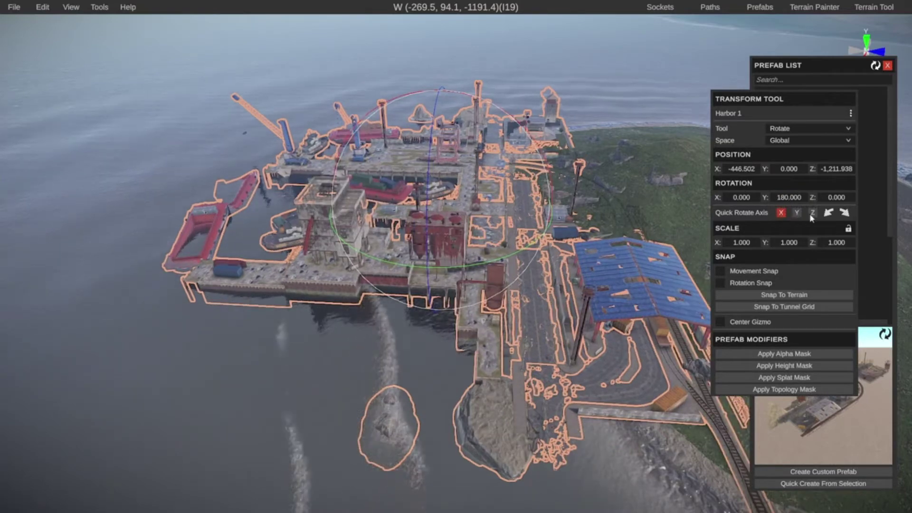
pyautogui.click(796, 213)
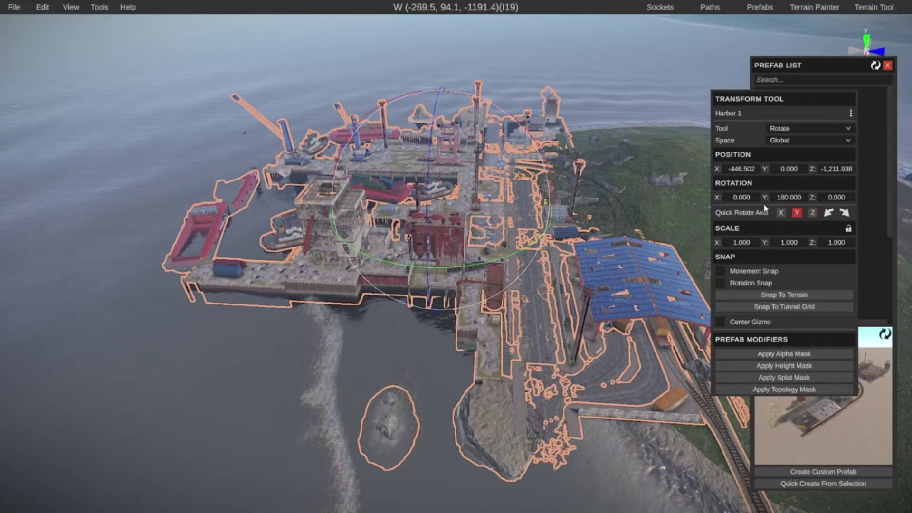
pyautogui.click(844, 213)
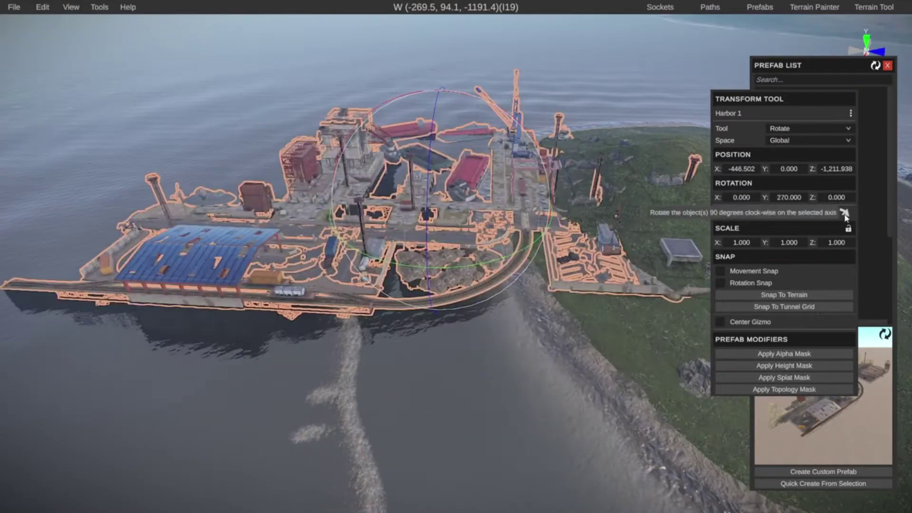
pyautogui.click(844, 213)
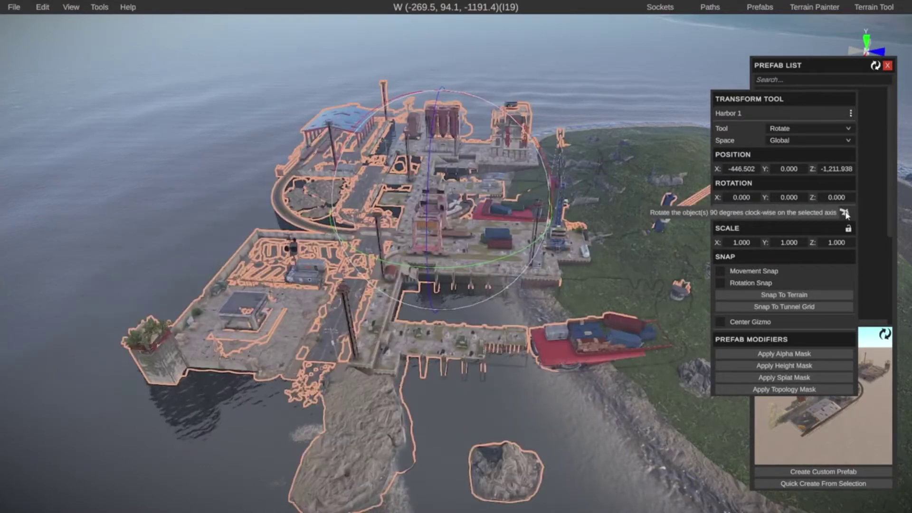
pyautogui.click(845, 213)
pyautogui.click(844, 213)
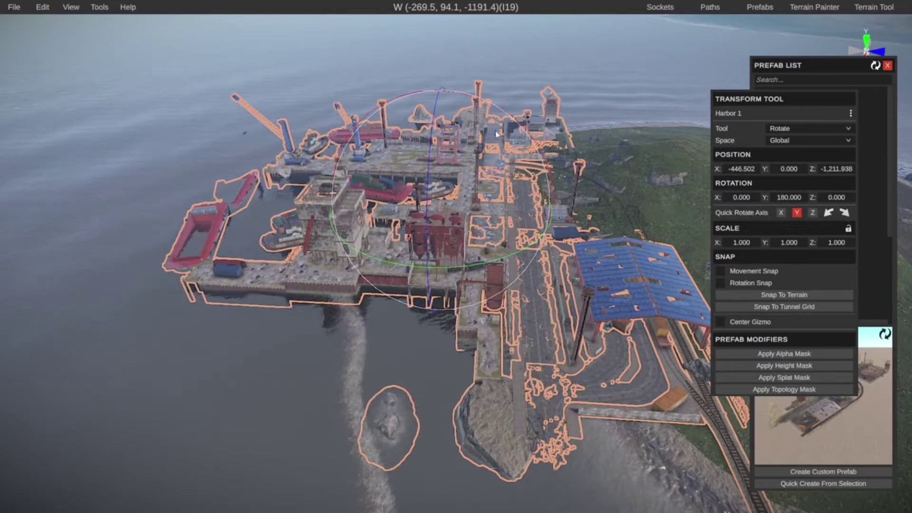
# Try rotating the harbor freely with the rotation gizmo and undo it.
pyautogui.moveTo(459, 164); pyautogui.dragTo(397, 113)
pyautogui.hotkey('ctrl', 'z')
pyautogui.hotkey('ctrl', 'z')
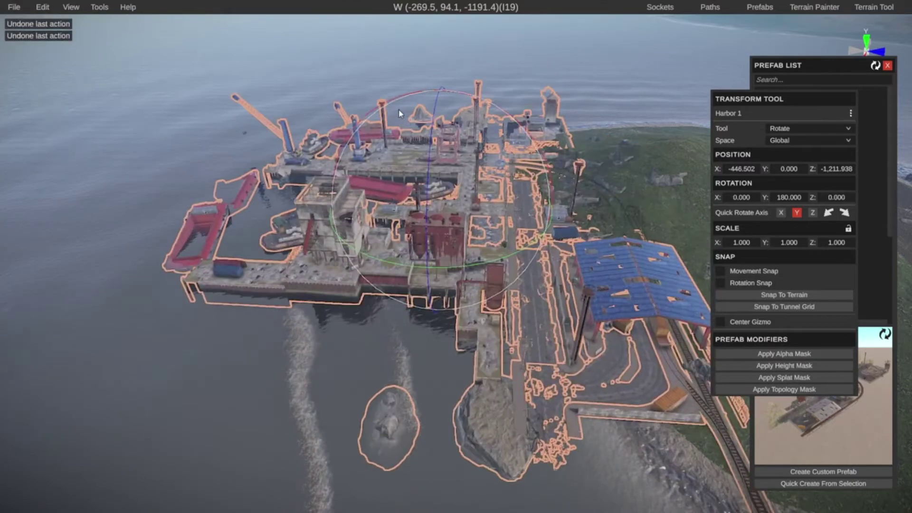
# Try scaling the harbor down along the X axis to about 0.684 and undo it.
pyautogui.press('r')
pyautogui.moveTo(426, 267); pyautogui.dragTo(423, 274)
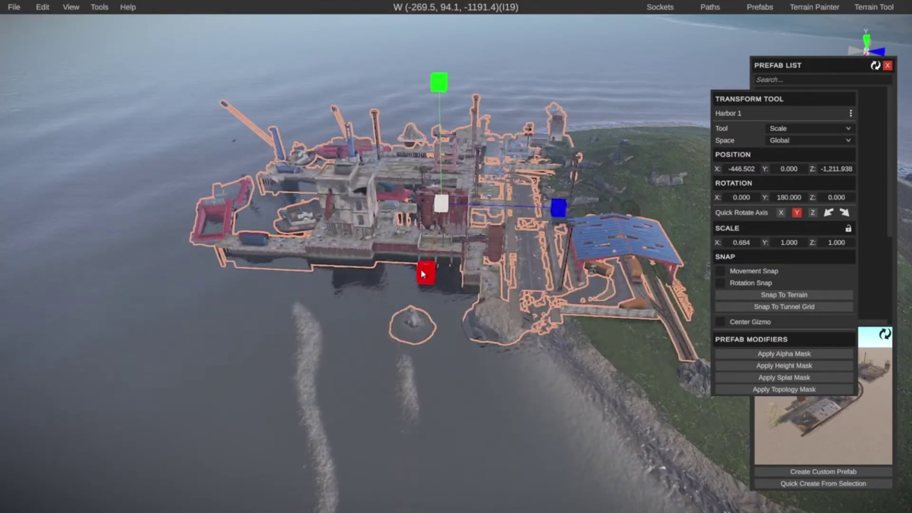
pyautogui.hotkey('ctrl', 'z')
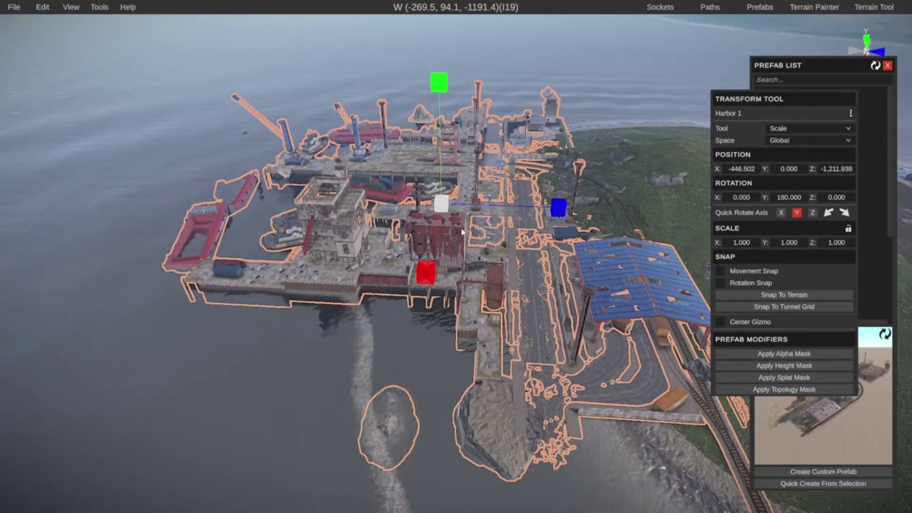
# Move the harbor along the Z axis to about -1,222.6 and lower it to about -0.63 on Y.
pyautogui.press('w')
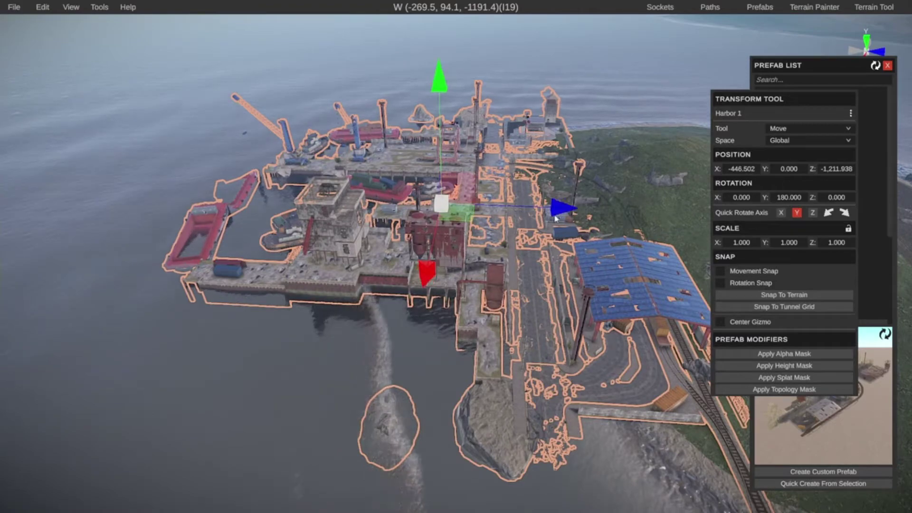
pyautogui.moveTo(554, 217); pyautogui.dragTo(531, 217)
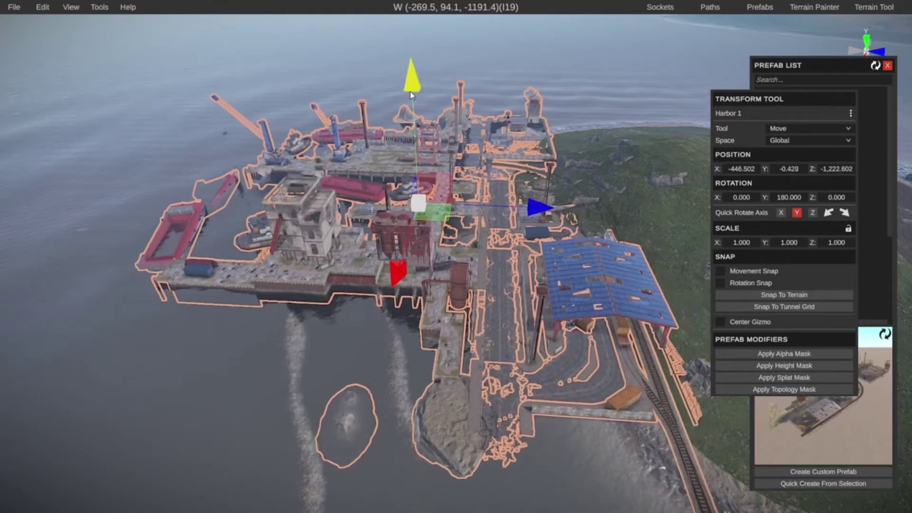
pyautogui.moveTo(411, 93); pyautogui.dragTo(411, 94)
# Check the harbor's waterline and rail end near the shore, and raise the harbor to about 0.48 on Y.
pyautogui.press('w')
pyautogui.press('a')
pyautogui.moveTo(411, 95); pyautogui.dragTo(501, 145, button='right')
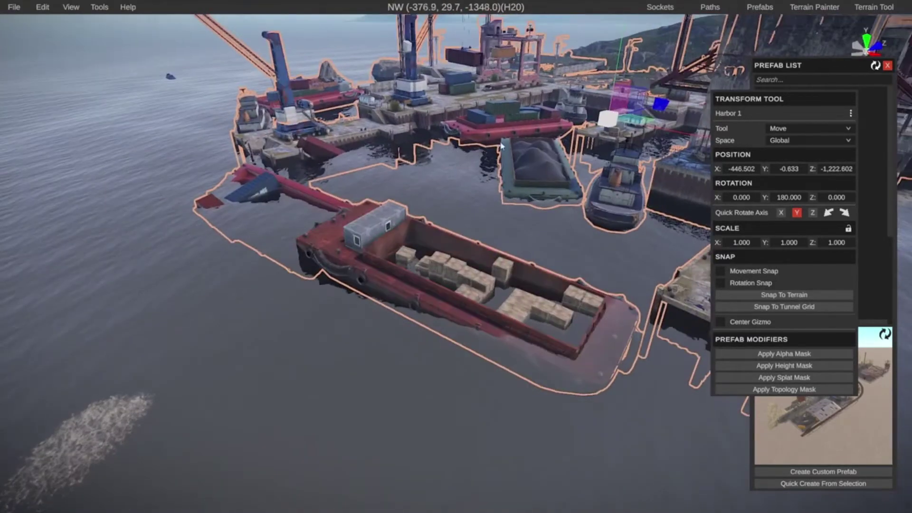
pyautogui.moveTo(463, 189); pyautogui.dragTo(658, 160, button='right')
pyautogui.press('s')
pyautogui.press('a')
pyautogui.press('w')
pyautogui.press('w')
pyautogui.press('a')
pyautogui.moveTo(329, 46); pyautogui.dragTo(329, 49)
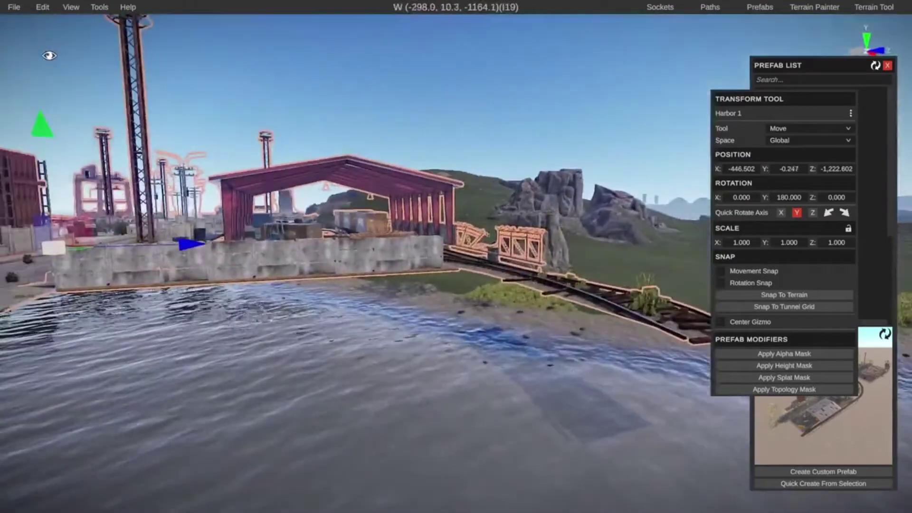
pyautogui.moveTo(49, 56); pyautogui.dragTo(413, 273, button='right')
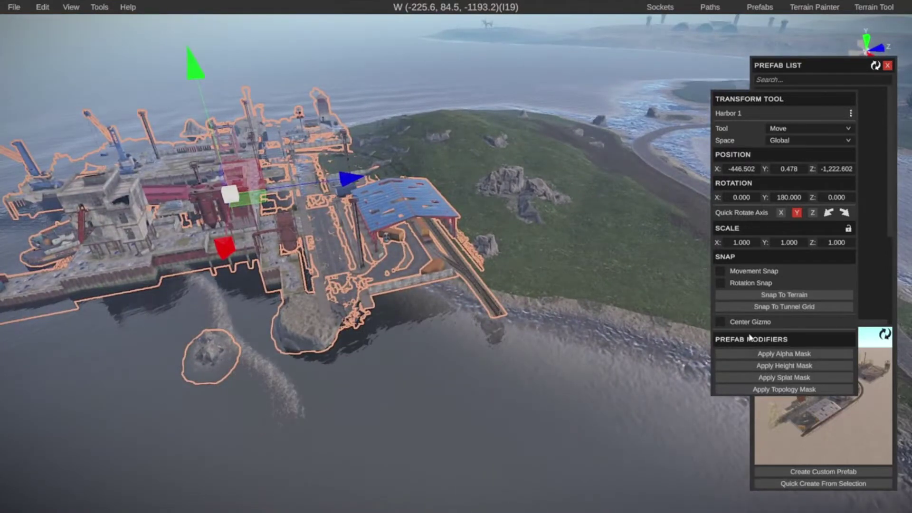
# Try applying the harbor's height mask to the terrain at its current height and undo it.
pyautogui.click(785, 365)
pyautogui.moveTo(578, 394); pyautogui.dragTo(456, 325, button='right')
pyautogui.hotkey('ctrl', 'z')
# Lower the harbor to about -2.0 on Y, try applying its height mask, and undo the mask.
pyautogui.moveTo(229, 86); pyautogui.dragTo(229, 98)
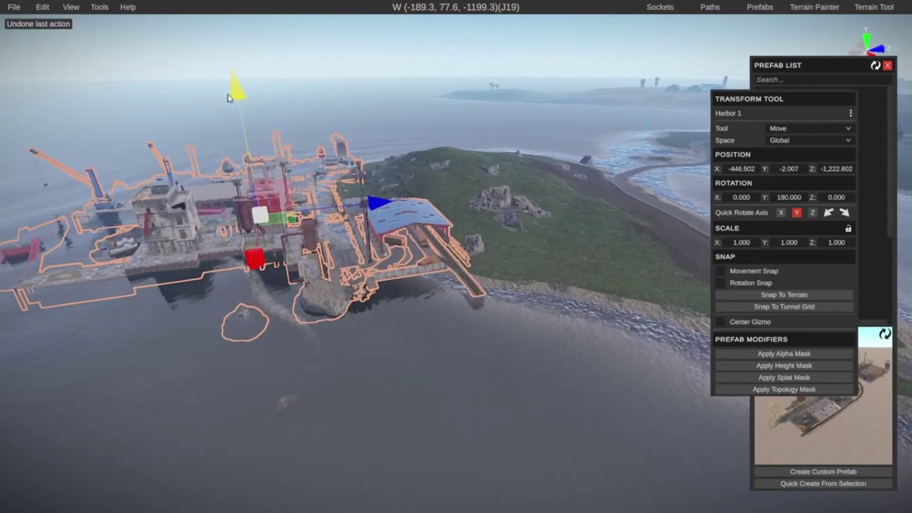
pyautogui.click(779, 366)
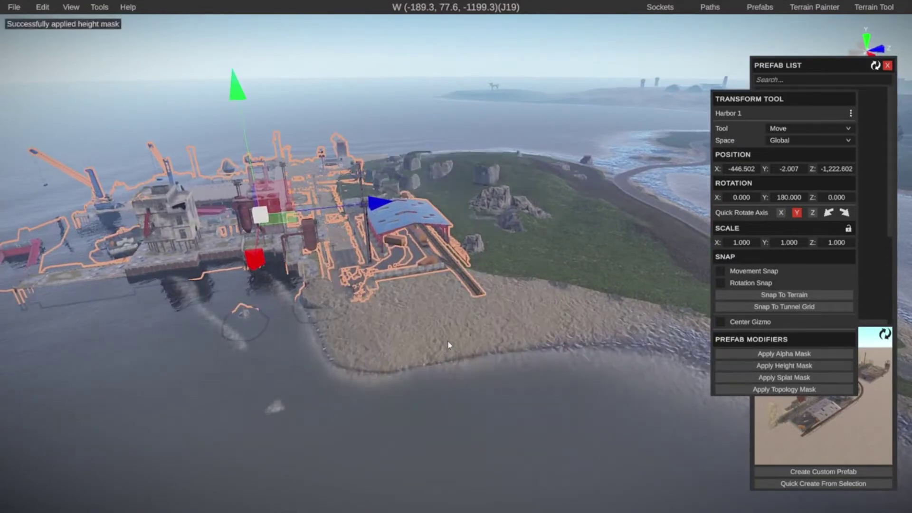
pyautogui.hotkey('ctrl', 'z')
# Raise the harbor to about 3.11 on Y and apply its height mask and splat mask to the terrain.
pyautogui.moveTo(234, 97); pyautogui.dragTo(235, 78)
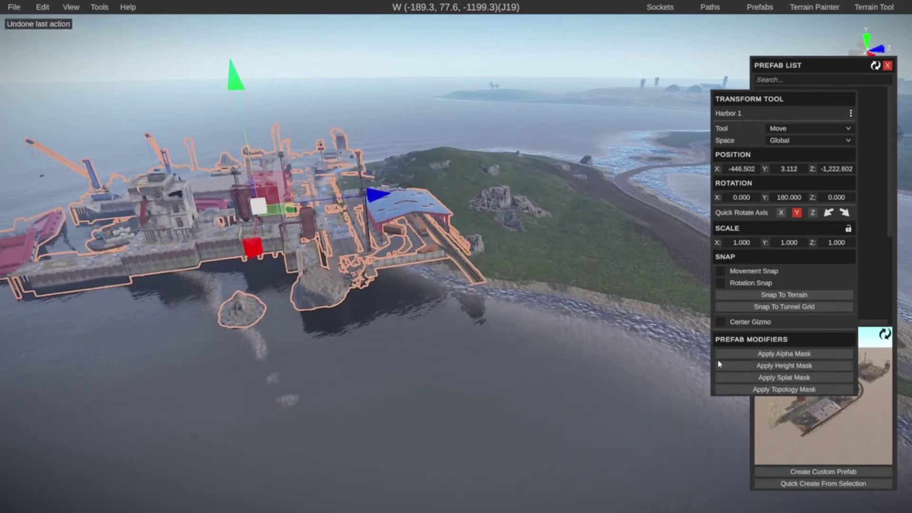
pyautogui.click(774, 367)
pyautogui.hotkey('ctrl', 'z')
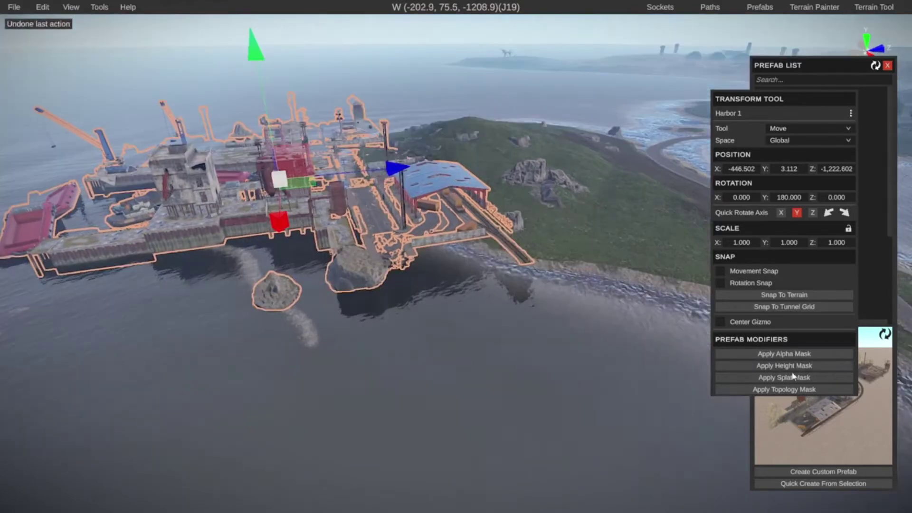
pyautogui.click(786, 366)
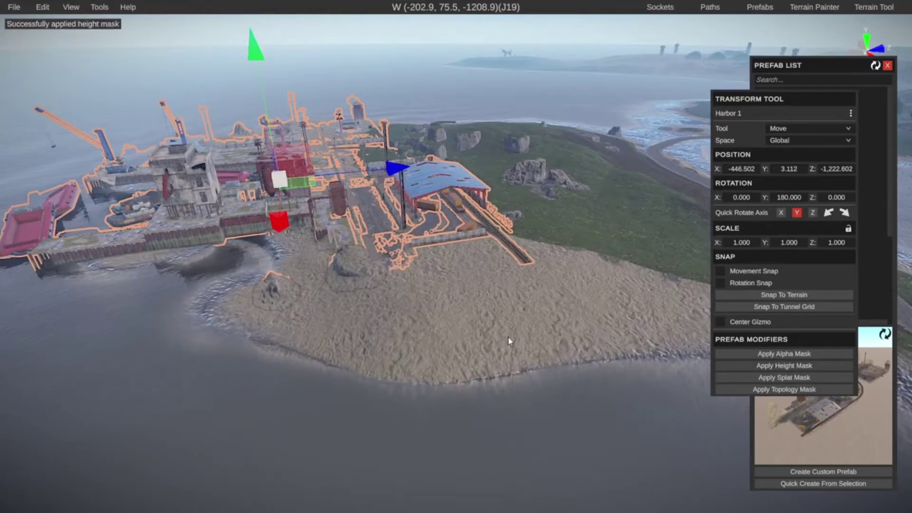
pyautogui.click(784, 378)
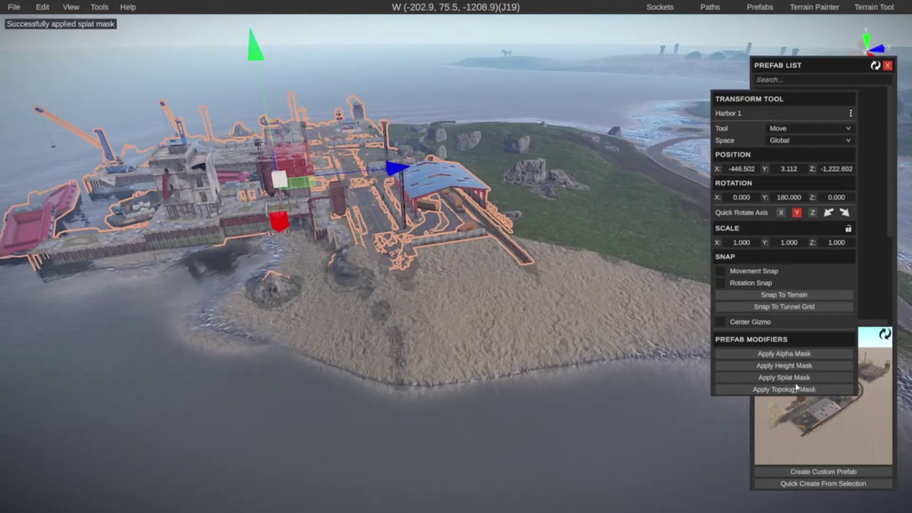
# Apply the harbor's topology mask and alpha mask to the terrain, and deselect the harbor.
pyautogui.click(796, 392)
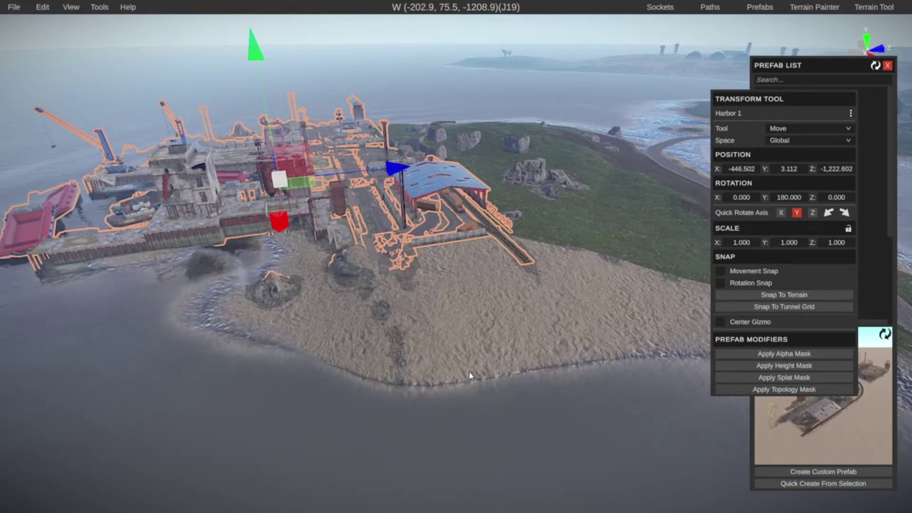
pyautogui.click(810, 354)
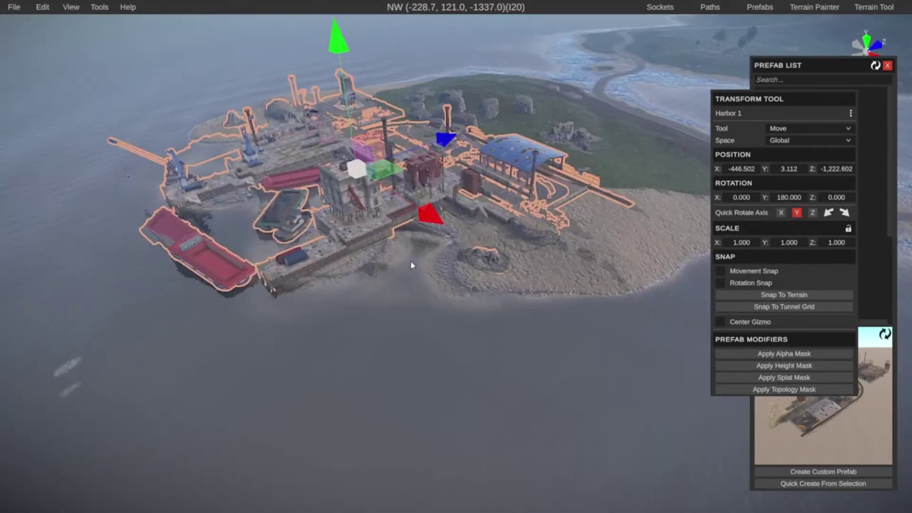
pyautogui.moveTo(539, 281); pyautogui.dragTo(765, 197, button='right')
pyautogui.press('w')
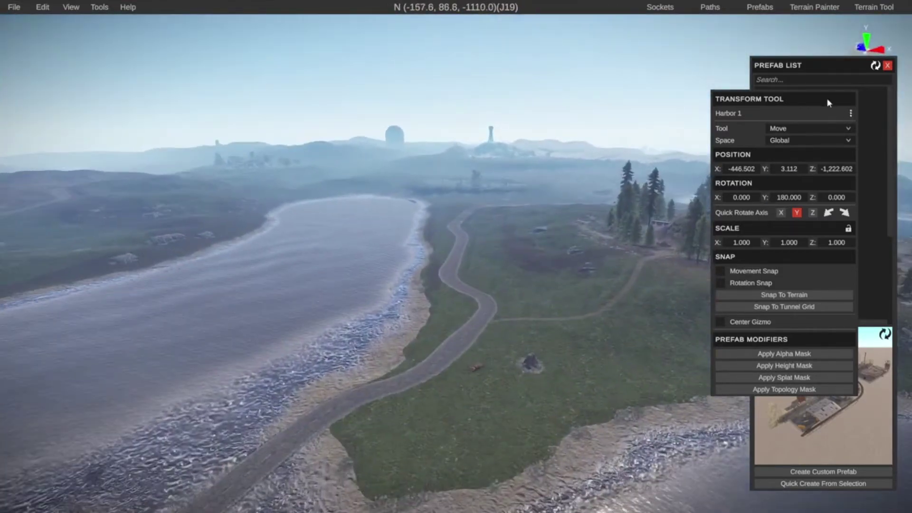
pyautogui.click(668, 394)
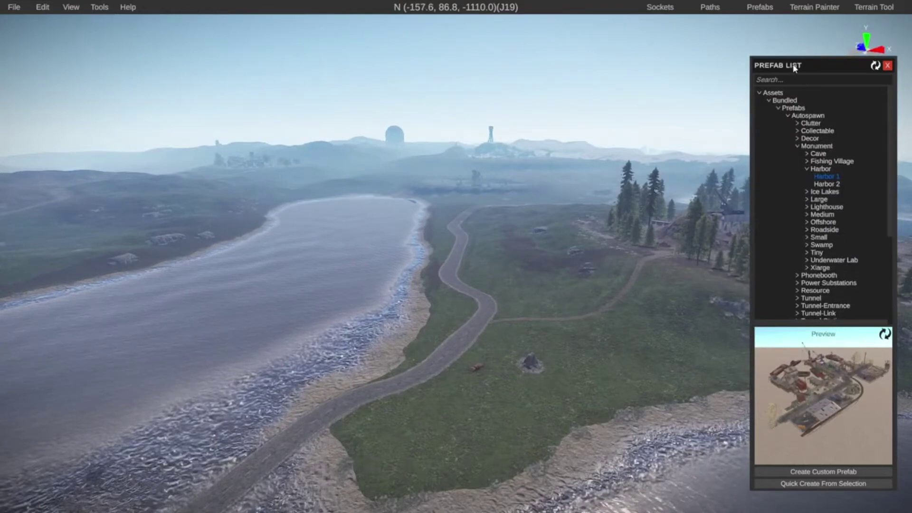
# Collapse the Monument and Autospawn prefab categories and browse the Nature prefabs under Content down to the rocks.
pyautogui.moveTo(793, 64); pyautogui.dragTo(790, 62)
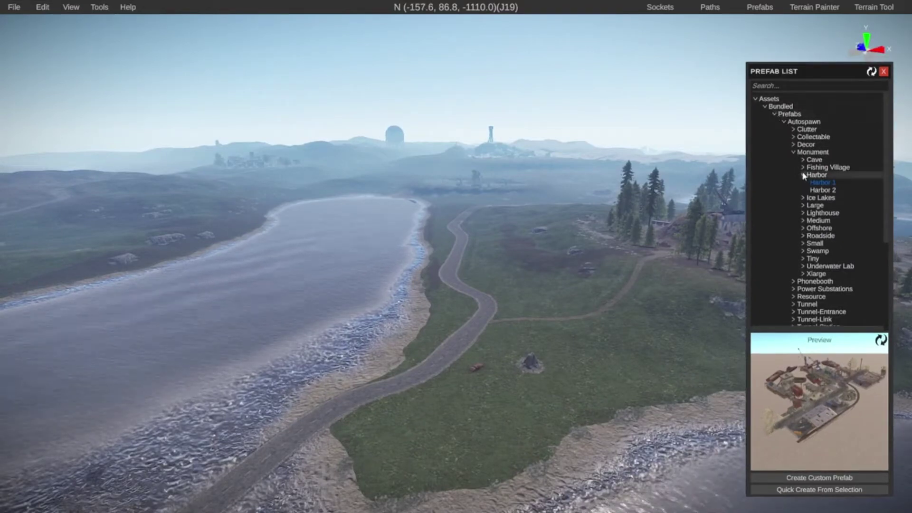
pyautogui.click(794, 151)
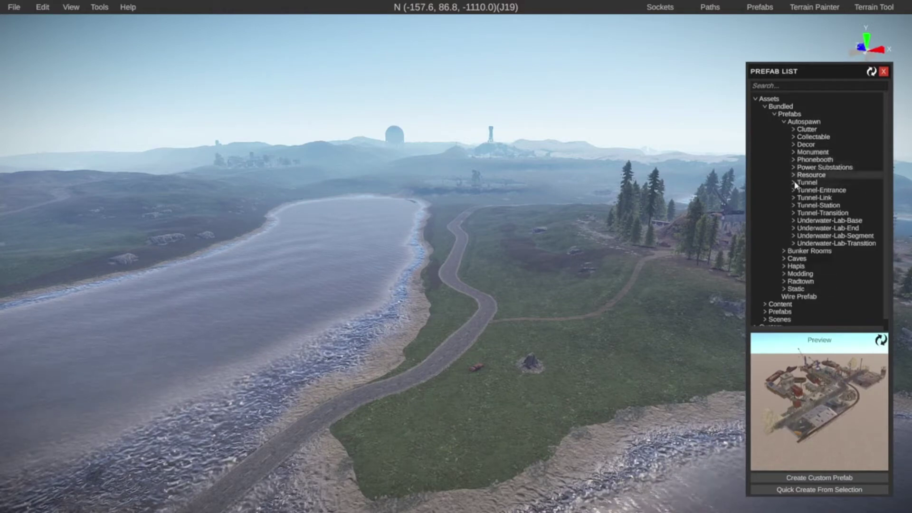
pyautogui.click(784, 124)
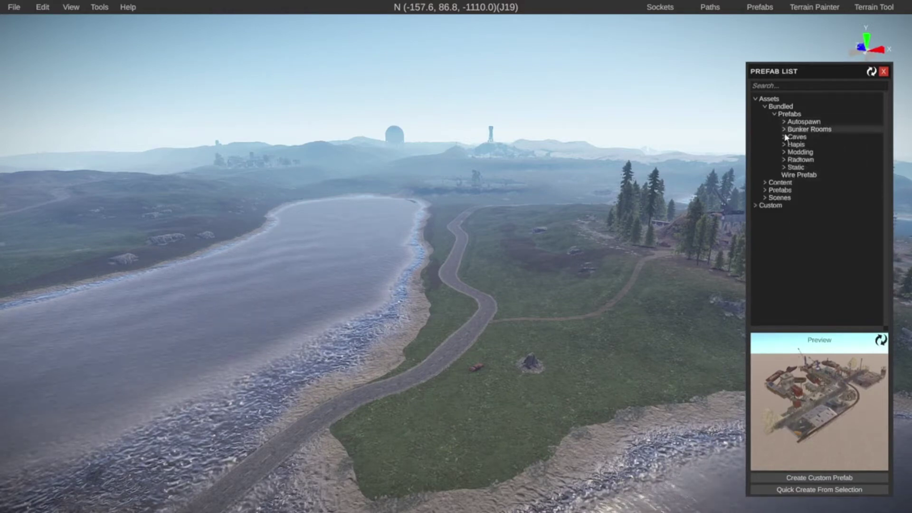
pyautogui.click(765, 183)
pyautogui.click(775, 197)
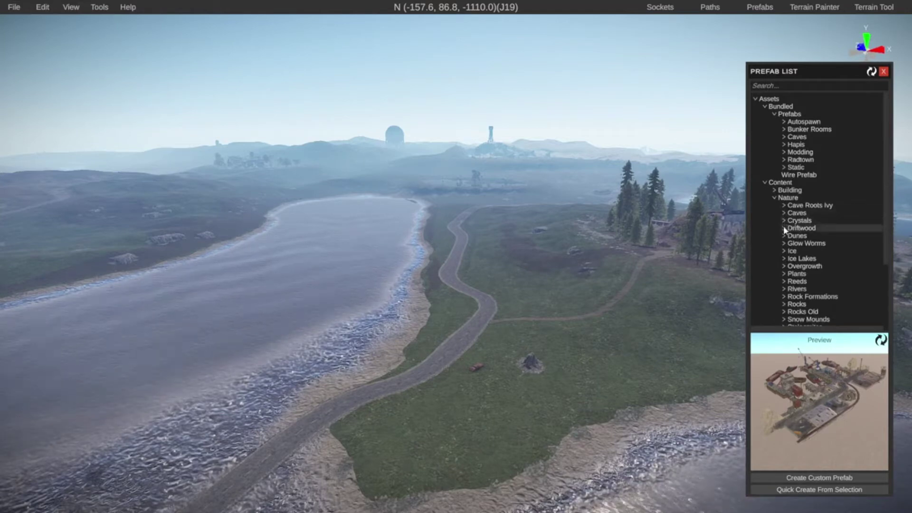
pyautogui.scroll(-3, 782, 252)
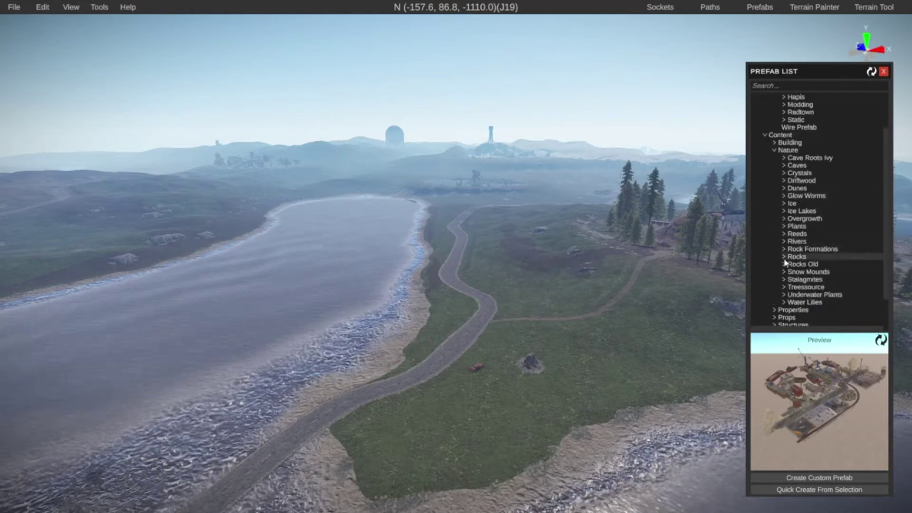
# Place Rock Ledge A from the V2 rocks on the grass beside the dirt path.
pyautogui.press('w')
pyautogui.moveTo(732, 318); pyautogui.dragTo(802, 313, button='right')
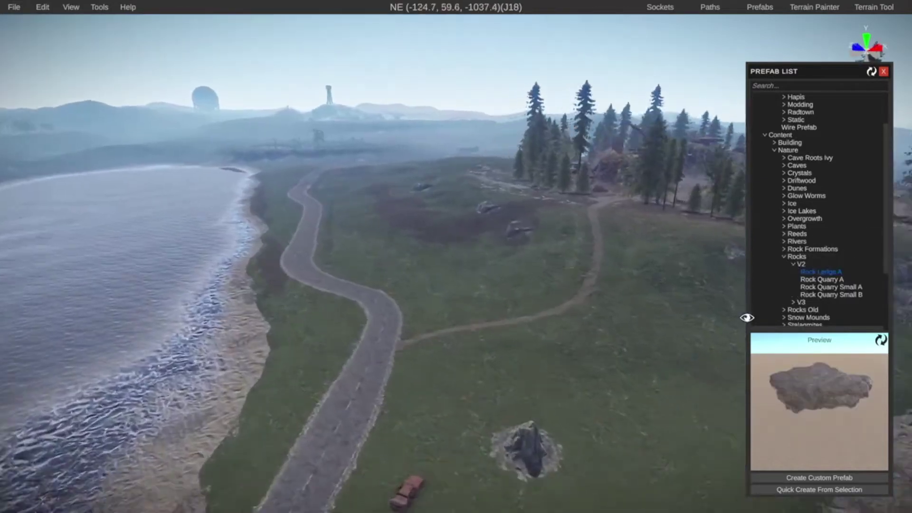
pyautogui.moveTo(646, 340); pyautogui.dragTo(719, 343, button='right')
pyautogui.press('d')
pyautogui.moveTo(820, 272); pyautogui.dragTo(463, 318)
pyautogui.moveTo(491, 369); pyautogui.dragTo(540, 346, button='right')
pyautogui.press('w')
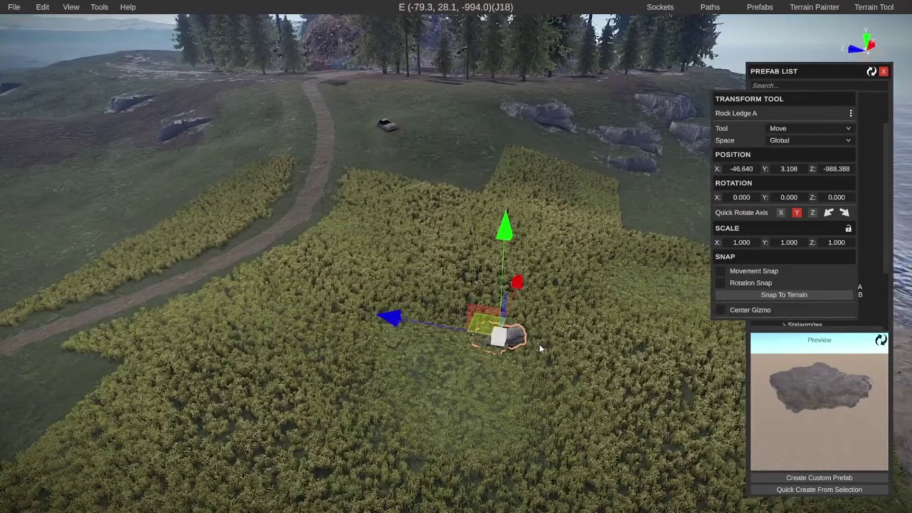
# Scale Rock Ledge A uniformly to about 3.97 and rotate it to about 355.7, 346.8, 8.8 on X, Y, Z.
pyautogui.press('r')
pyautogui.moveTo(498, 337); pyautogui.dragTo(553, 357)
pyautogui.press('e')
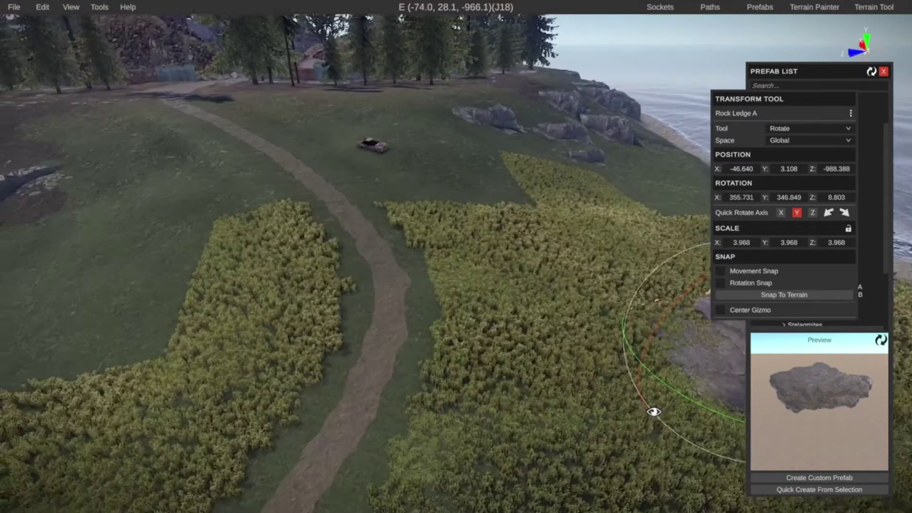
pyautogui.moveTo(654, 411); pyautogui.dragTo(301, 328, button='right')
pyautogui.press('d')
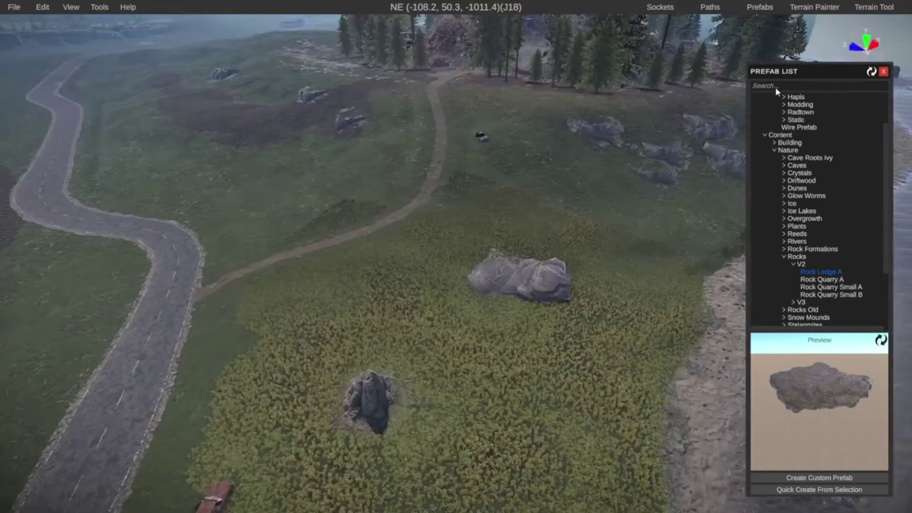
# Search the prefabs for "cliff", place Cliff Double Height C Arid near the shore, and rotate it to about 271.5 on Y.
pyautogui.write('cliff')
pyautogui.click(790, 135)
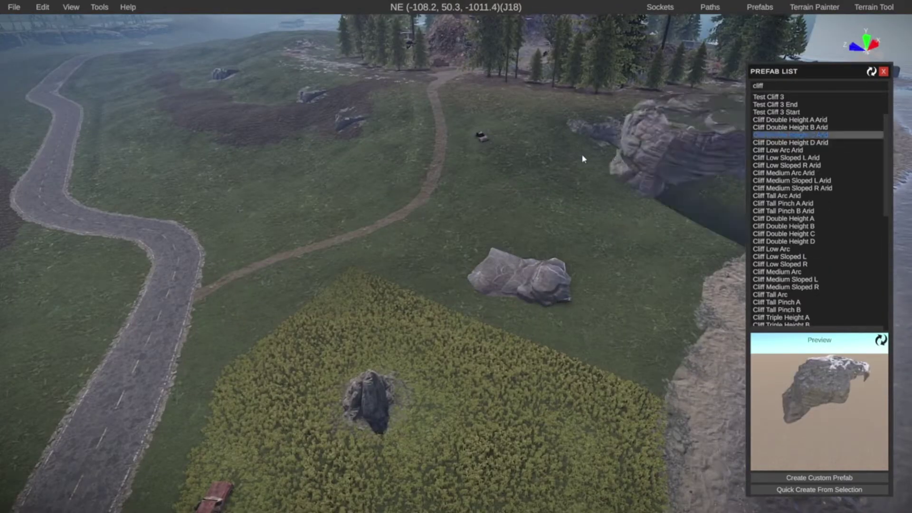
pyautogui.click(511, 161)
pyautogui.moveTo(483, 201); pyautogui.dragTo(910, 128)
pyautogui.click(459, 320)
pyautogui.moveTo(459, 320); pyautogui.dragTo(25, 285, button='right')
pyautogui.press('a')
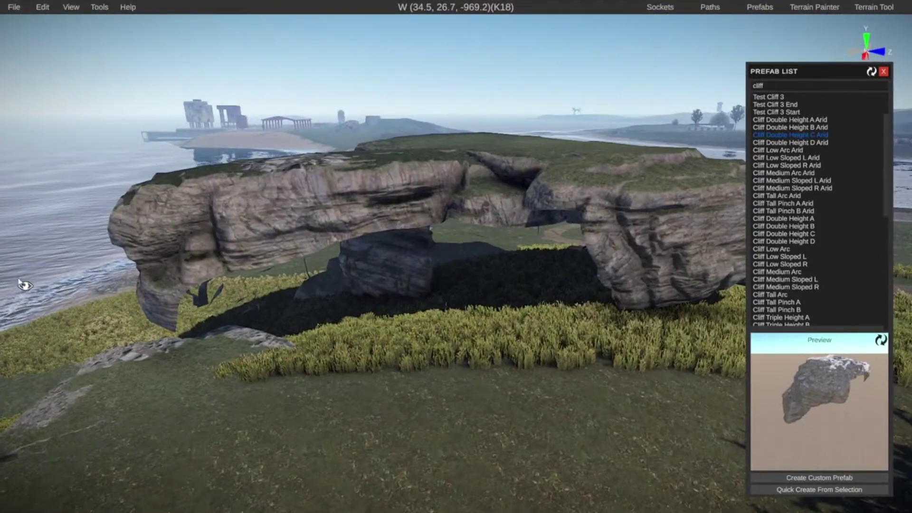
# Lower the arid cliff into the ground to about 4.87 on Y, check its exposed edge, and sink it slightly further.
pyautogui.click(380, 209)
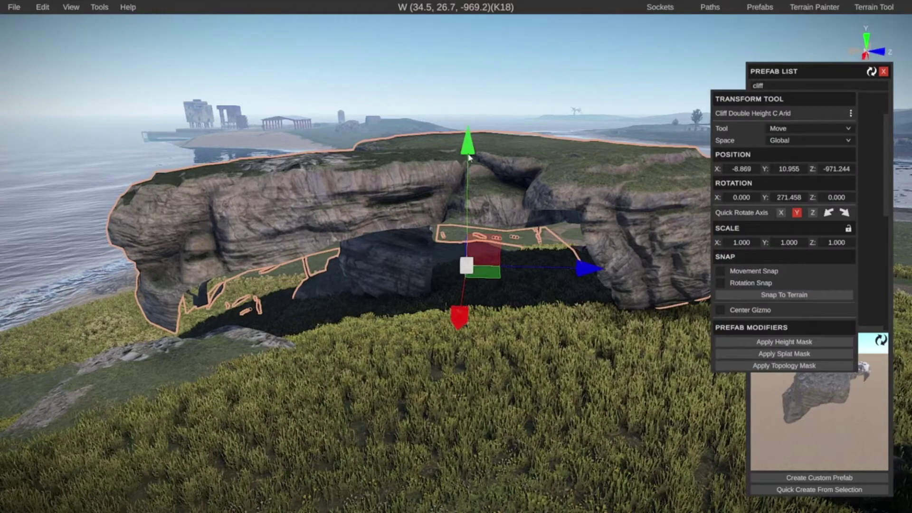
pyautogui.moveTo(468, 154); pyautogui.dragTo(468, 199)
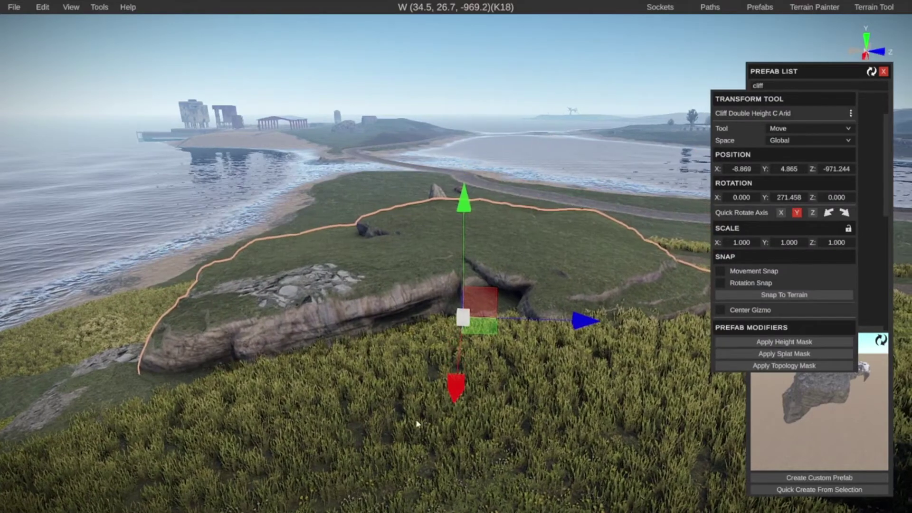
pyautogui.moveTo(468, 198); pyautogui.dragTo(19, 416, button='right')
pyautogui.press('a')
pyautogui.click(610, 468)
pyautogui.click(238, 285)
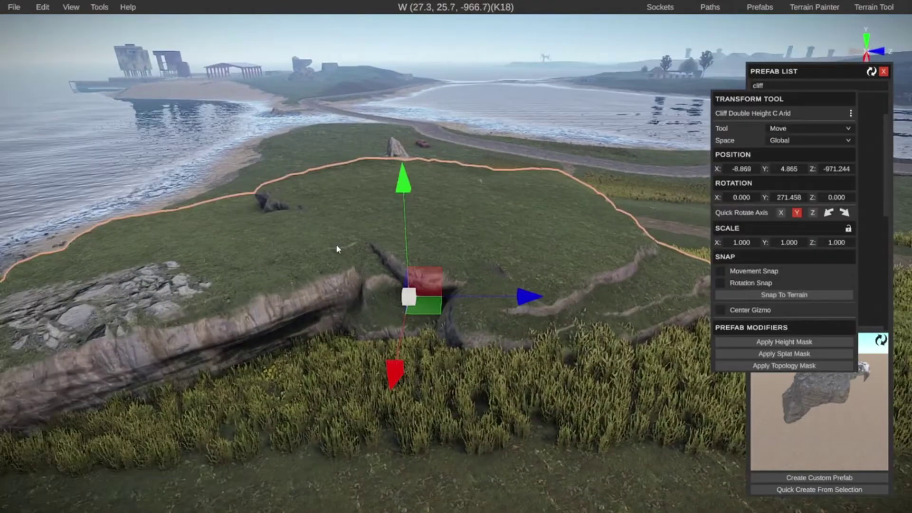
pyautogui.moveTo(403, 180); pyautogui.dragTo(403, 192)
pyautogui.moveTo(220, 290); pyautogui.dragTo(762, 239, button='right')
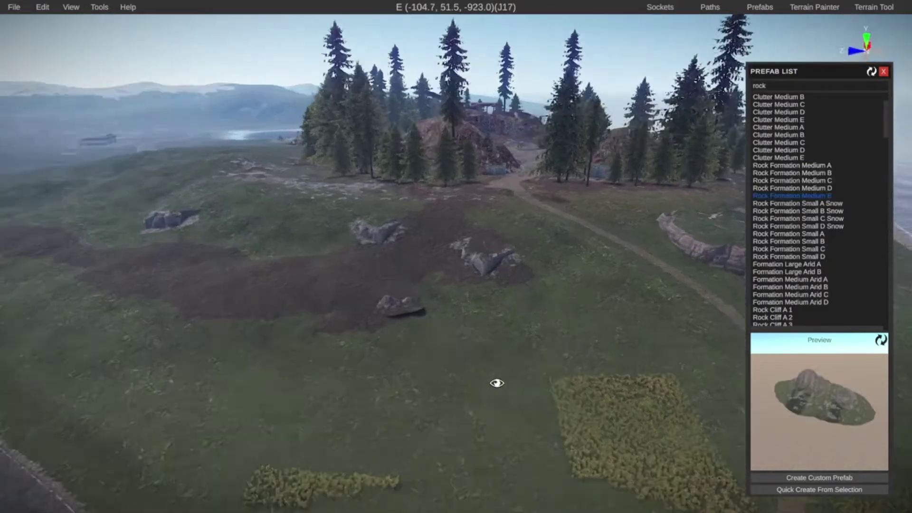
# Place Rock Formation Medium E on the field near the dark soil patch and select it.
pyautogui.moveTo(494, 381); pyautogui.dragTo(862, 396, button='right')
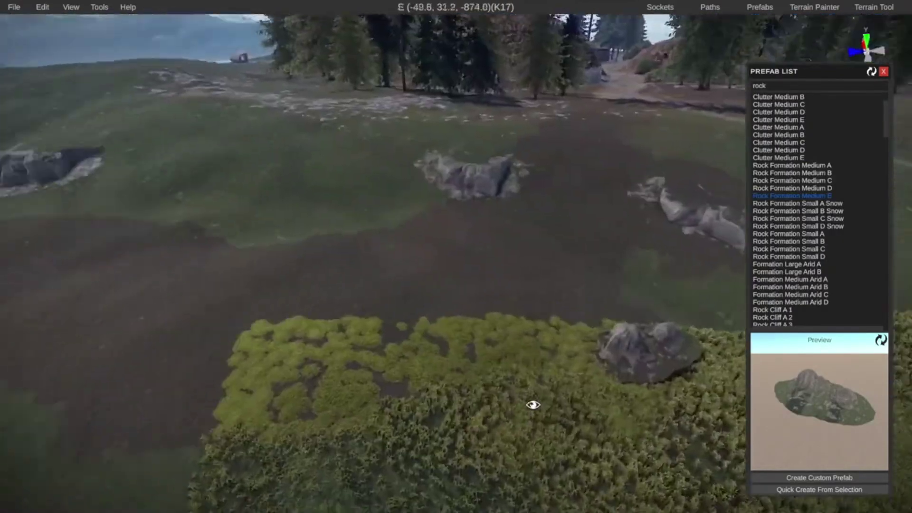
pyautogui.press('w')
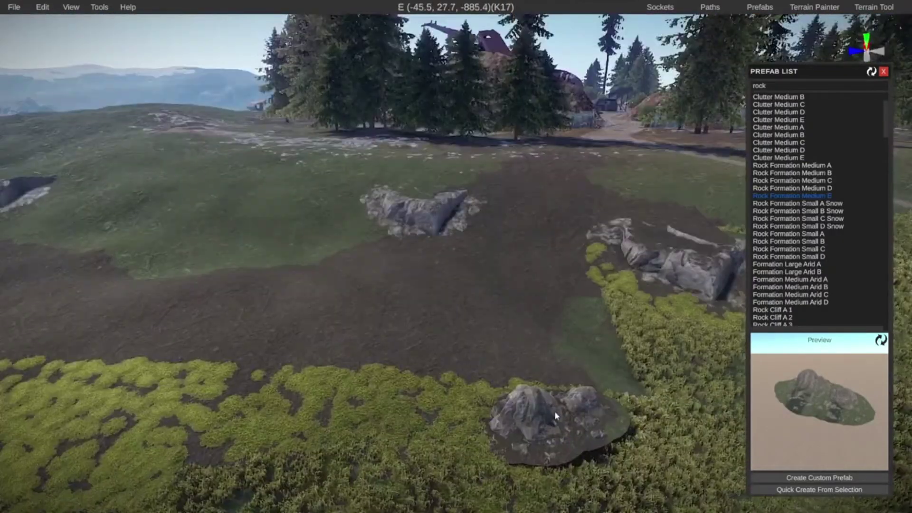
pyautogui.moveTo(554, 411); pyautogui.dragTo(607, 472, button='right')
pyautogui.press('w')
pyautogui.click(432, 264)
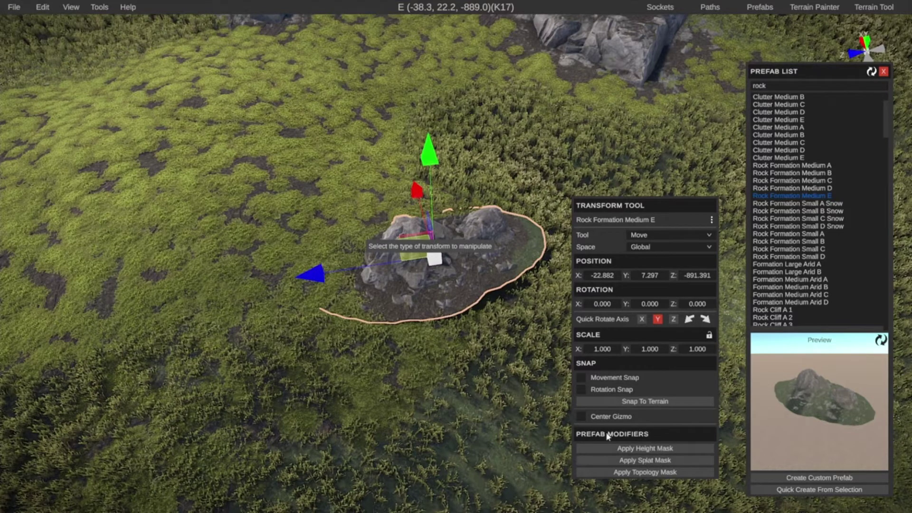
# Apply the rock formation's height mask, splat mask and topology mask to the terrain.
pyautogui.click(656, 452)
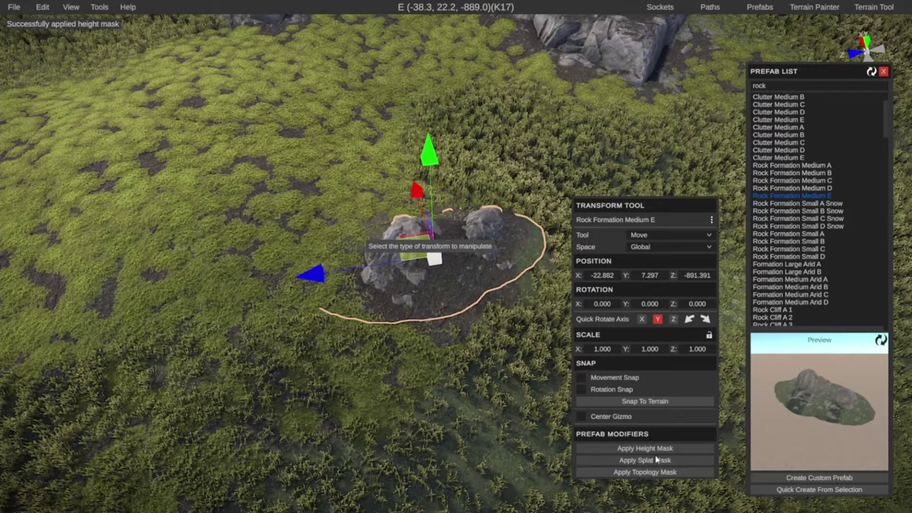
pyautogui.press('w')
pyautogui.moveTo(475, 328); pyautogui.dragTo(367, 303, button='right')
pyautogui.press('w')
pyautogui.press('d')
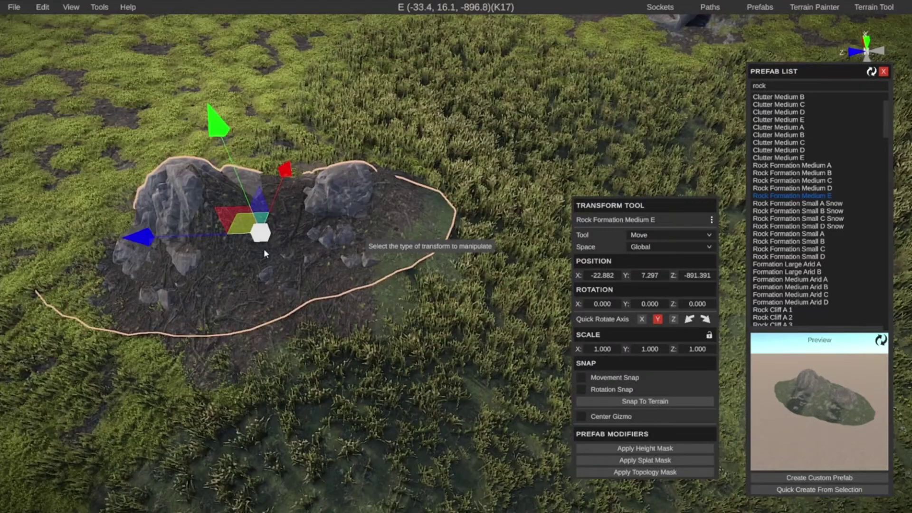
pyautogui.click(646, 459)
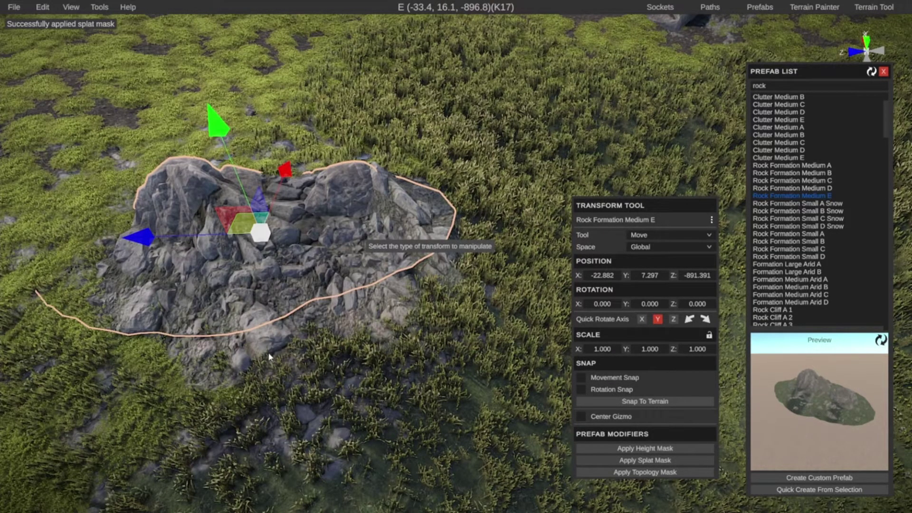
pyautogui.click(582, 472)
pyautogui.moveTo(568, 469); pyautogui.dragTo(608, 415, button='right')
pyautogui.press('a')
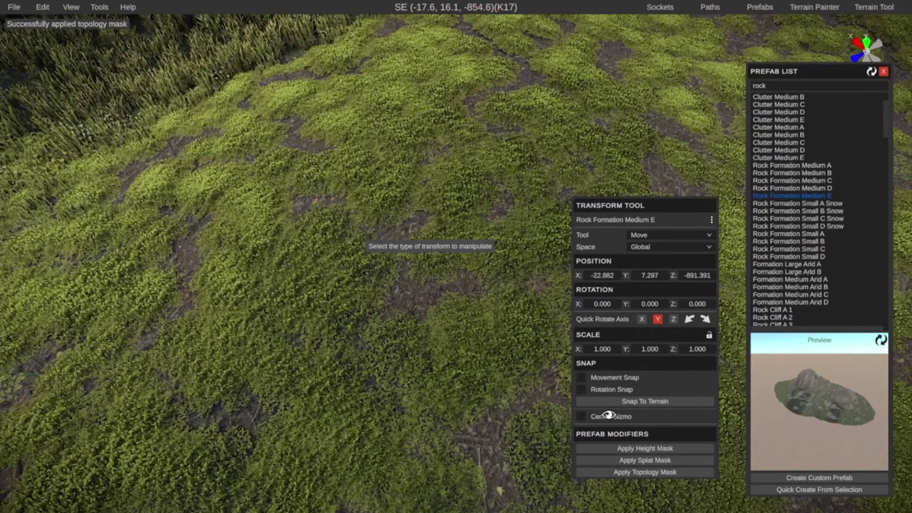
pyautogui.moveTo(608, 415); pyautogui.dragTo(608, 415, button='right')
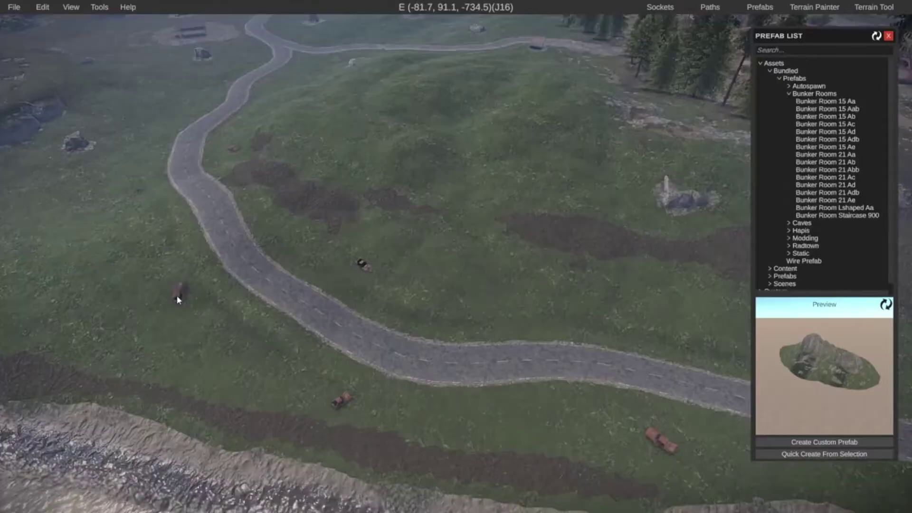
# Select the rusty van beside the road, focus the view on it, and move the transform settings clear of it.
pyautogui.click(179, 298)
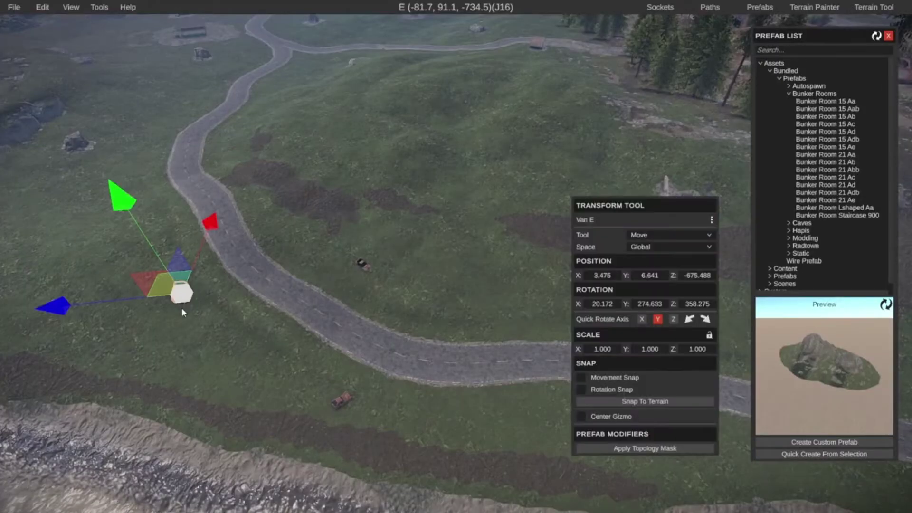
pyautogui.press('f')
pyautogui.moveTo(290, 338); pyautogui.dragTo(290, 335, button='right')
pyautogui.keyDown('alt'); pyautogui.moveTo(290, 335); pyautogui.dragTo(104, 213); pyautogui.keyUp('alt')
pyautogui.moveTo(103, 212); pyautogui.dragTo(102, 210, button='right')
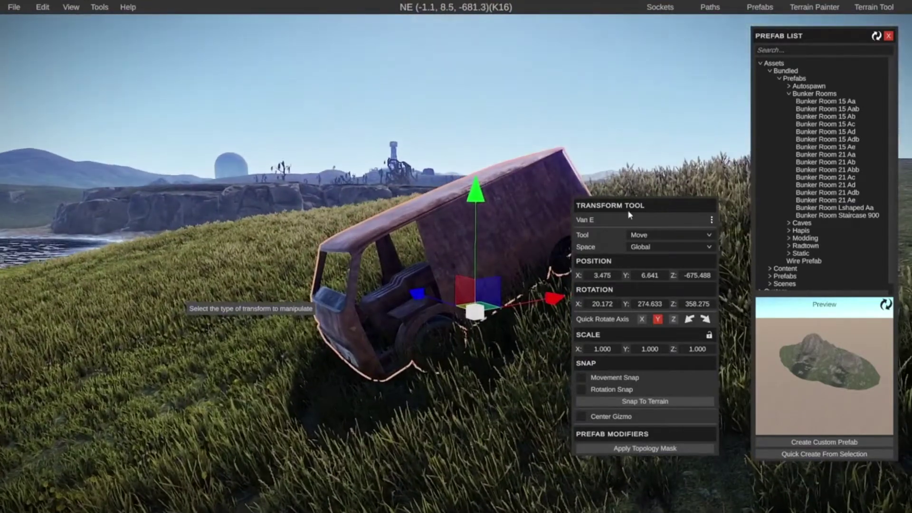
pyautogui.moveTo(622, 205); pyautogui.dragTo(121, 83)
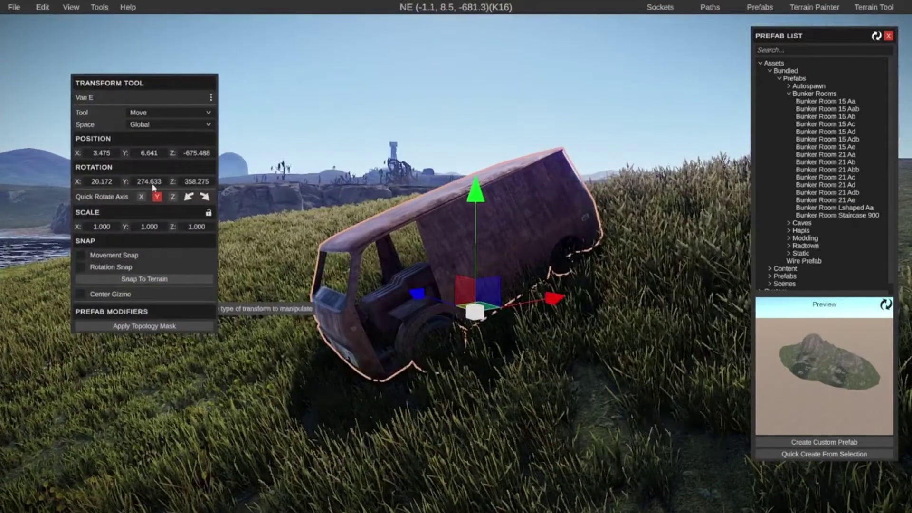
# Cycle the transform tool through its Move, Rotate and Scale modes for the van and return it to Move.
pyautogui.click(209, 115)
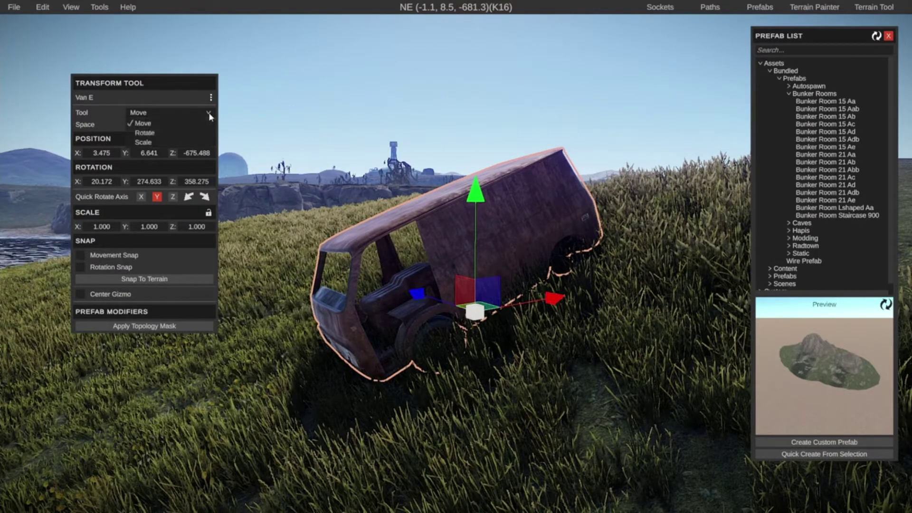
pyautogui.click(155, 123)
pyautogui.press('e')
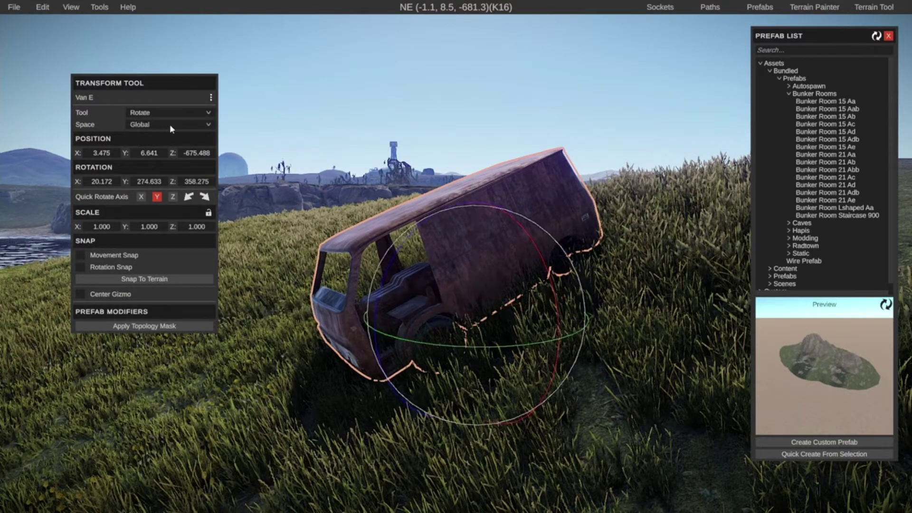
pyautogui.press('w')
pyautogui.press('e')
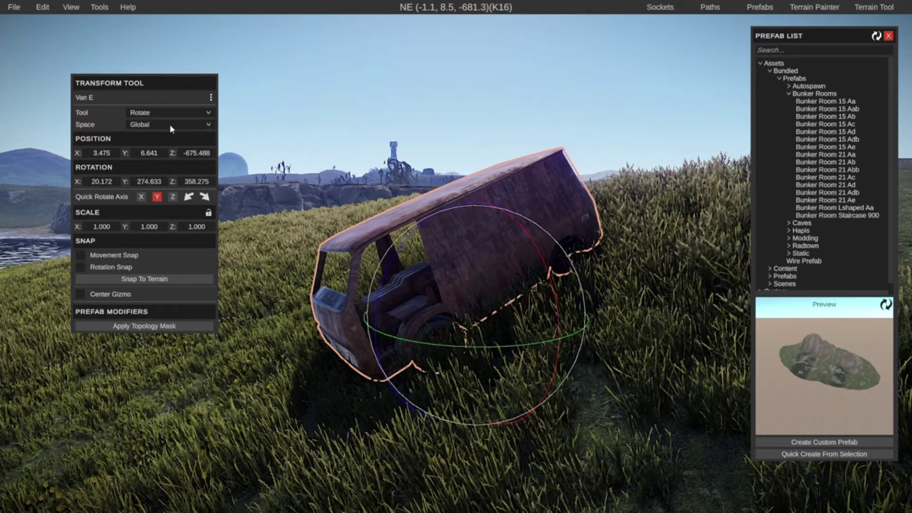
pyautogui.press('r')
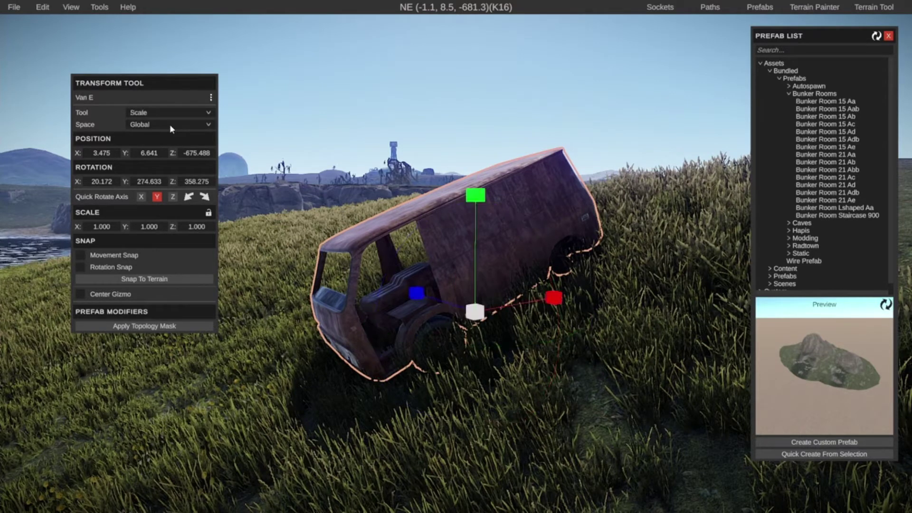
pyautogui.click(206, 112)
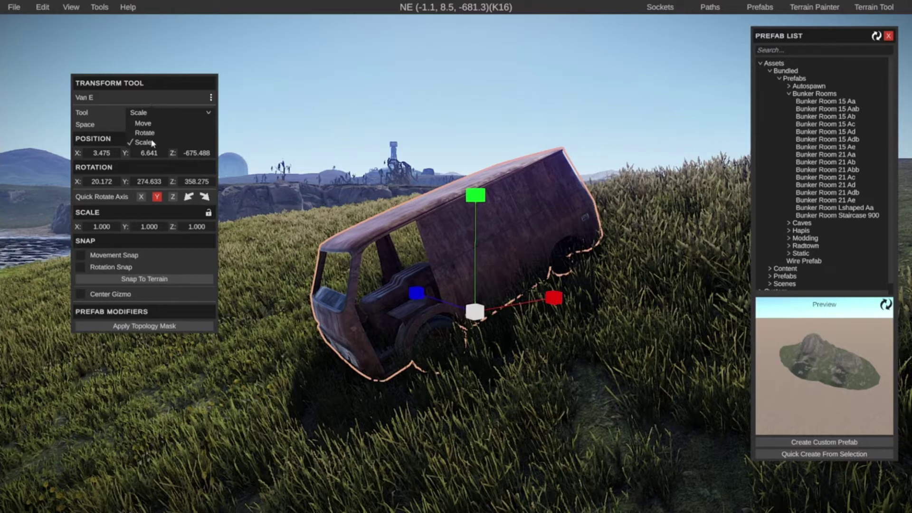
pyautogui.click(150, 84)
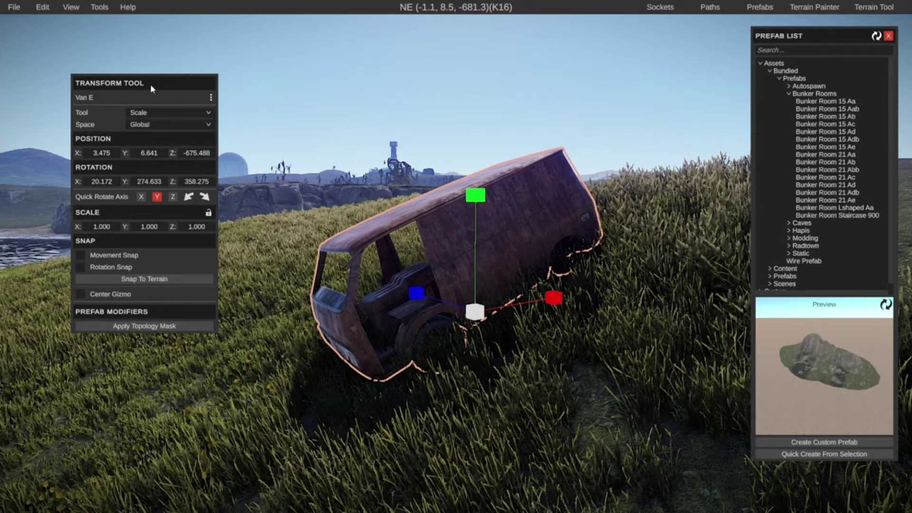
pyautogui.press('w')
pyautogui.press('e')
pyautogui.press('r')
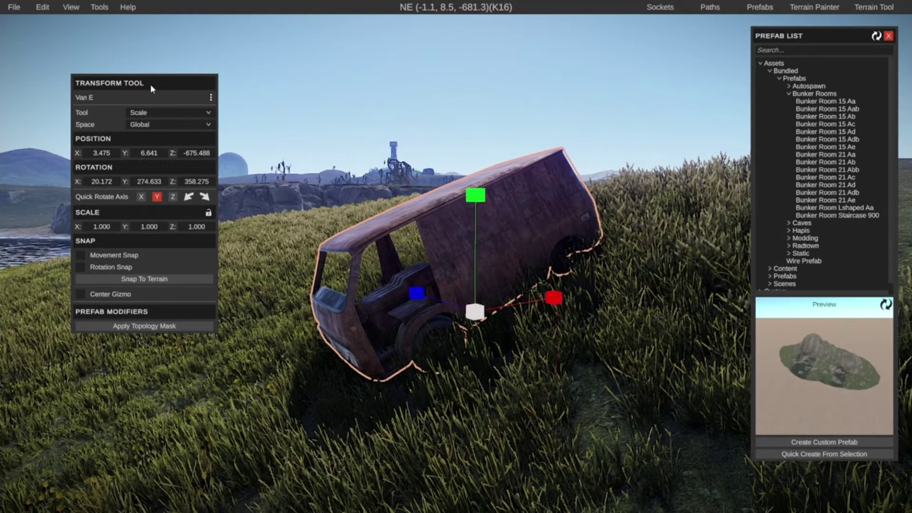
pyautogui.press('w')
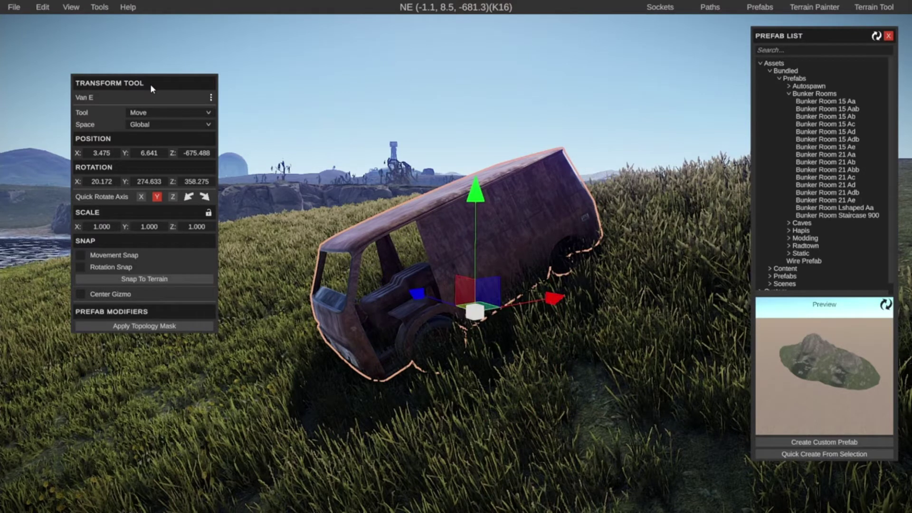
# Keep the space Global, shift the van along the world axes, and undo the last two moves to about 2.44 X and 6.26 Y.
pyautogui.moveTo(150, 84); pyautogui.dragTo(148, 76)
pyautogui.click(199, 115)
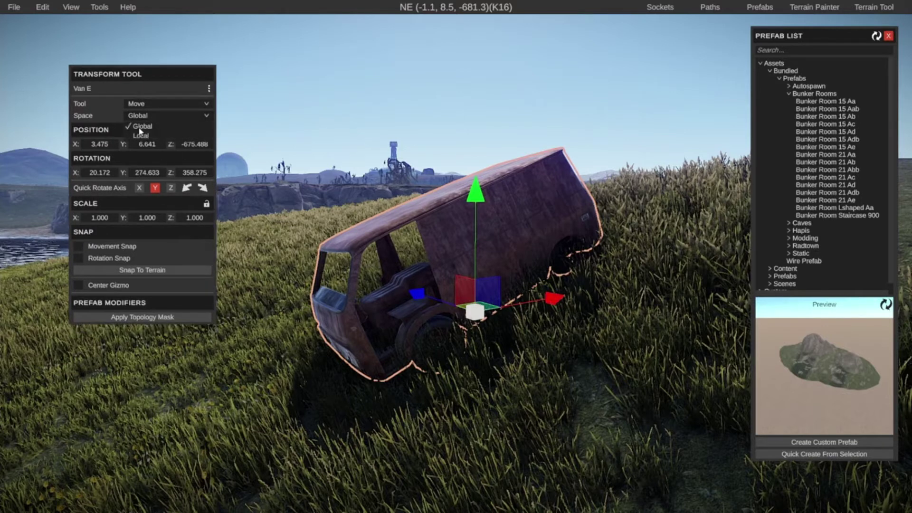
pyautogui.click(110, 116)
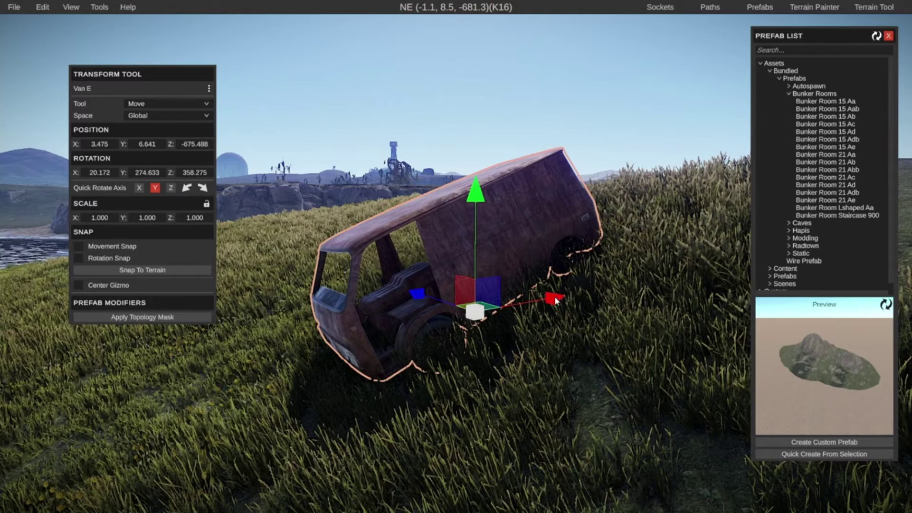
pyautogui.moveTo(548, 301); pyautogui.dragTo(511, 306)
pyautogui.moveTo(413, 205); pyautogui.dragTo(500, 287)
pyautogui.moveTo(499, 333); pyautogui.dragTo(398, 321)
pyautogui.hotkey('ctrl', 'z')
pyautogui.hotkey('ctrl', 'z')
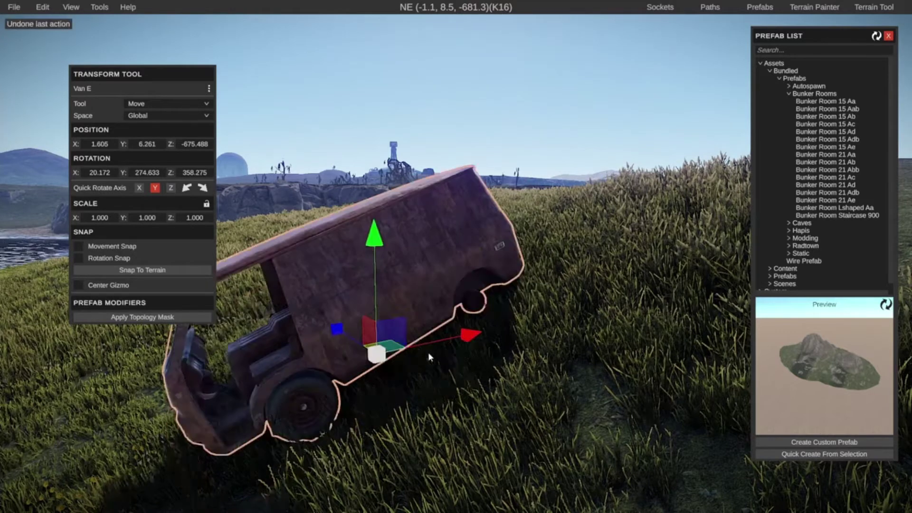
# Switch the transform space to Local and slide the van along its own Z axis to about 3.904, 6.800, -675.607.
pyautogui.click(205, 116)
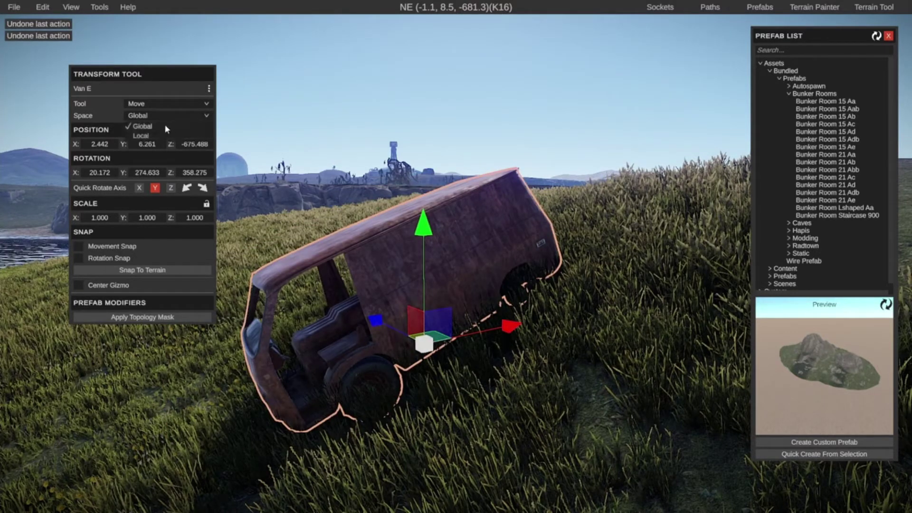
pyautogui.click(140, 136)
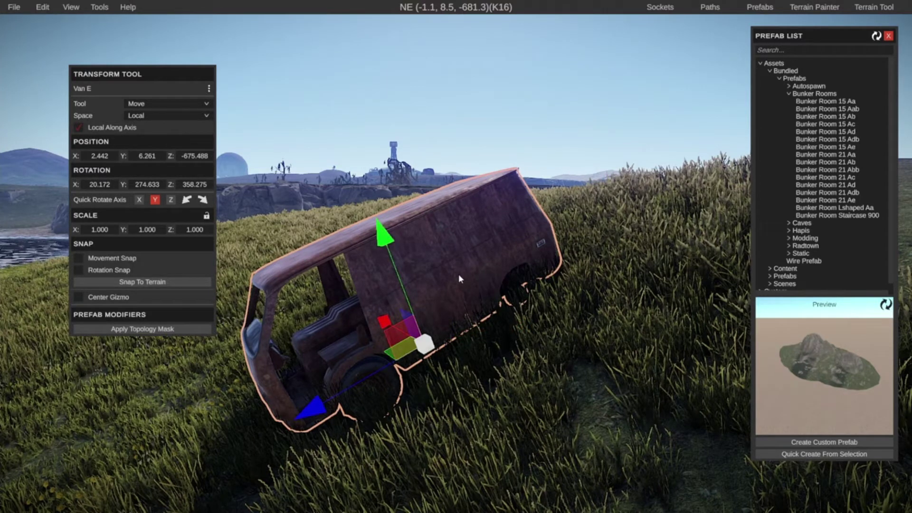
pyautogui.moveTo(315, 412); pyautogui.dragTo(408, 397)
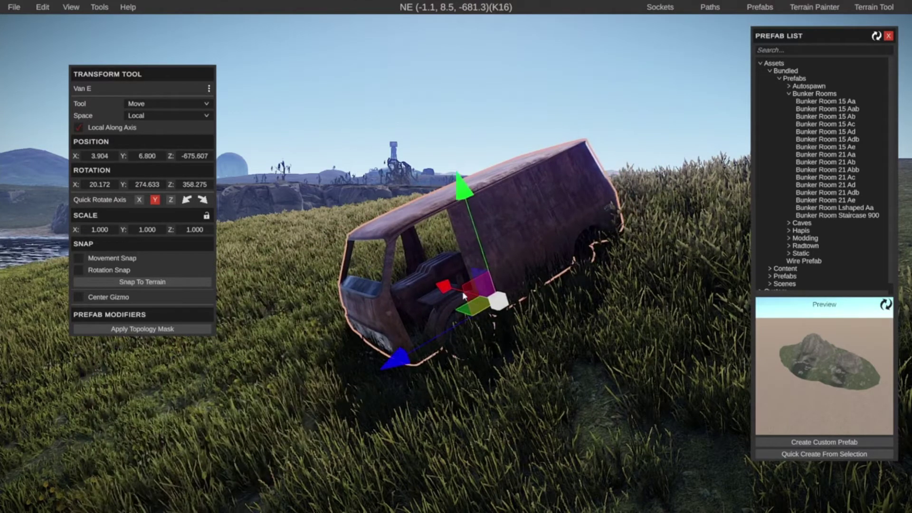
# Duplicate the van and offset the copy sideways along its local X axis to about 3.651, 6.878, -678.370.
pyautogui.hotkey('ctrl', 'd')
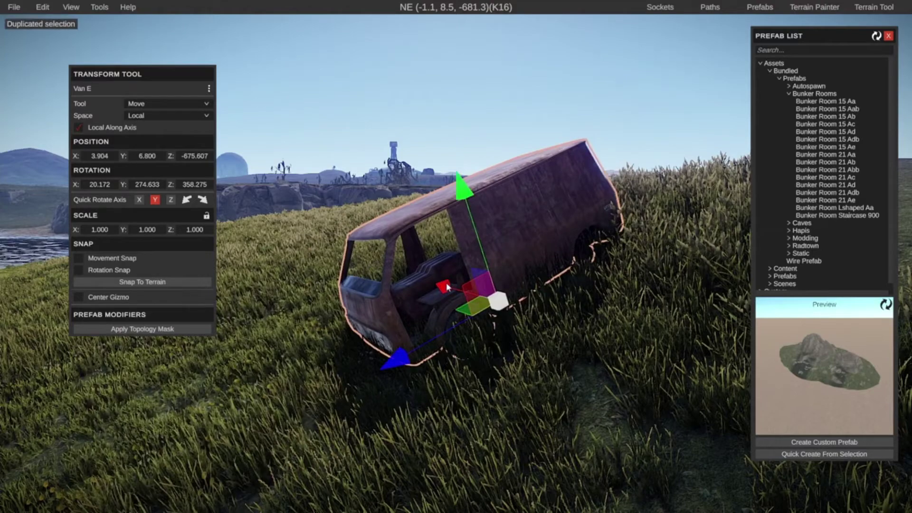
pyautogui.moveTo(446, 290); pyautogui.dragTo(581, 376)
pyautogui.moveTo(532, 381); pyautogui.dragTo(665, 409, button='right')
pyautogui.press('a')
pyautogui.press('s')
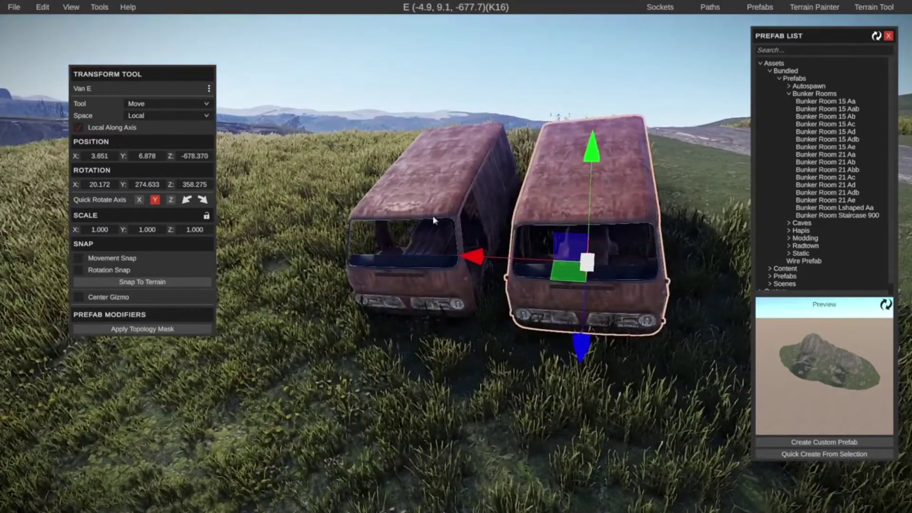
# Add the original van to the selection, rotate both vans in Local space, and undo the rotation.
pyautogui.keyDown('shift'); pyautogui.click(440, 198); pyautogui.keyUp('shift')
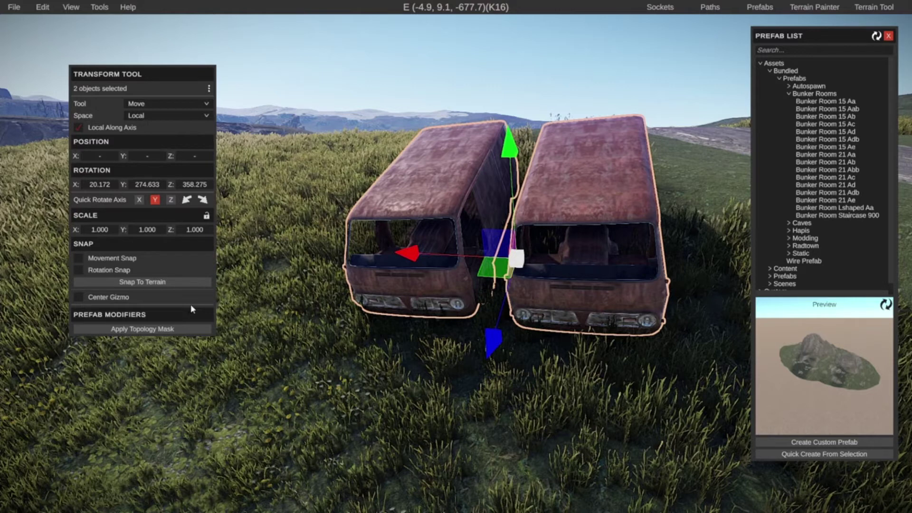
pyautogui.press('e')
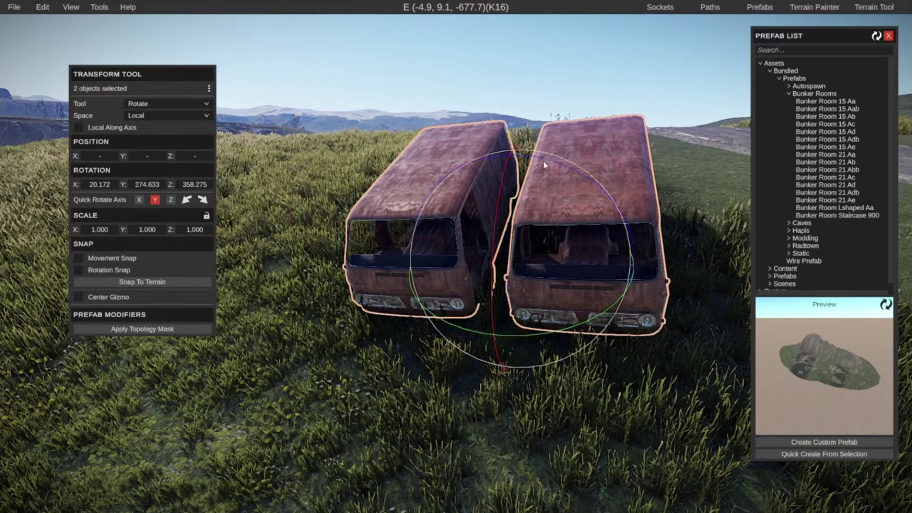
pyautogui.moveTo(544, 163); pyautogui.dragTo(470, 224)
pyautogui.hotkey('ctrl', 'z')
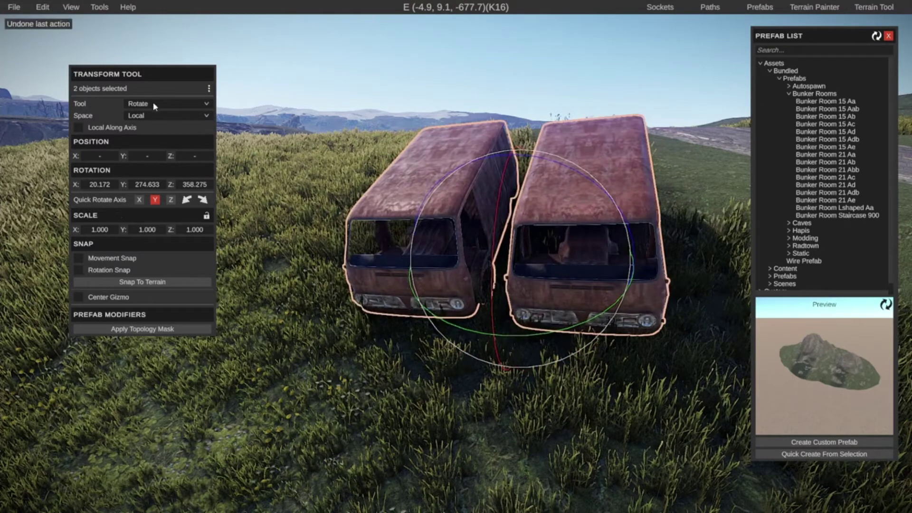
# Set the space to Global, rotate the two selected vans together as a group, and undo the rotation.
pyautogui.click(155, 115)
pyautogui.click(143, 126)
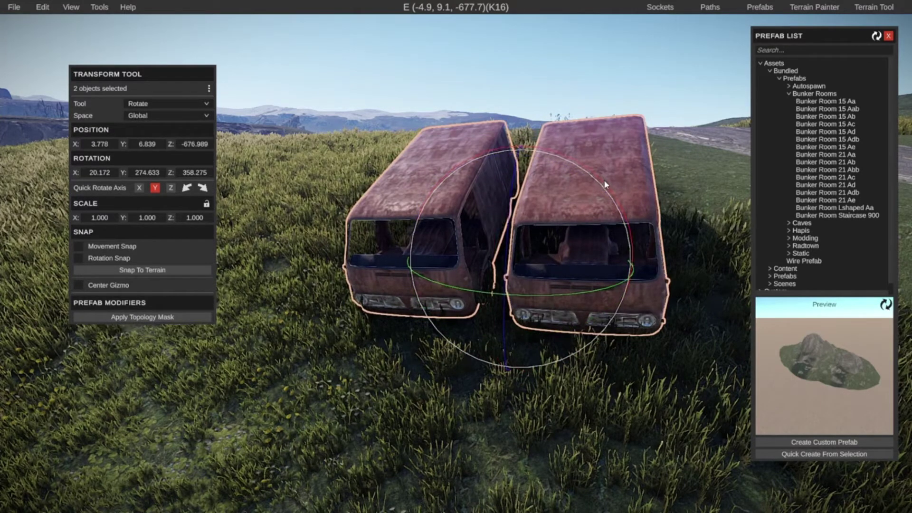
pyautogui.moveTo(605, 184); pyautogui.dragTo(304, 261)
pyautogui.hotkey('ctrl', 'z')
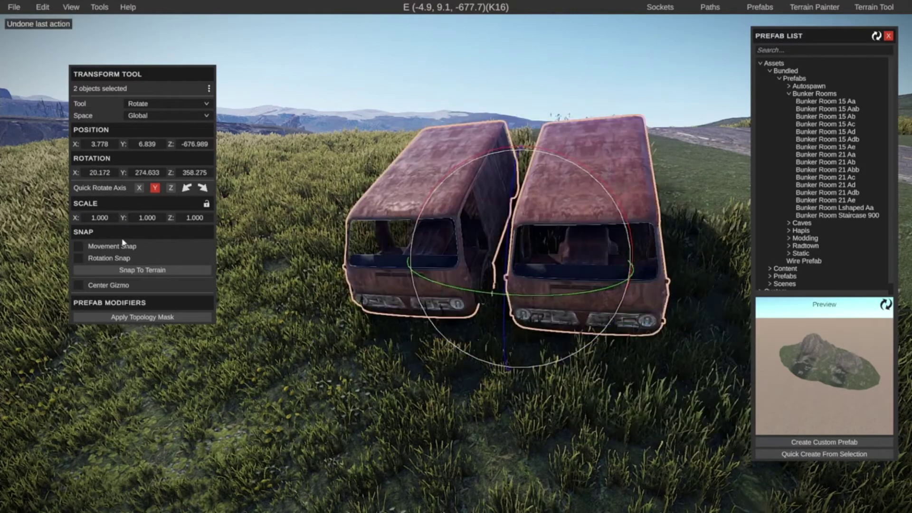
pyautogui.click(152, 117)
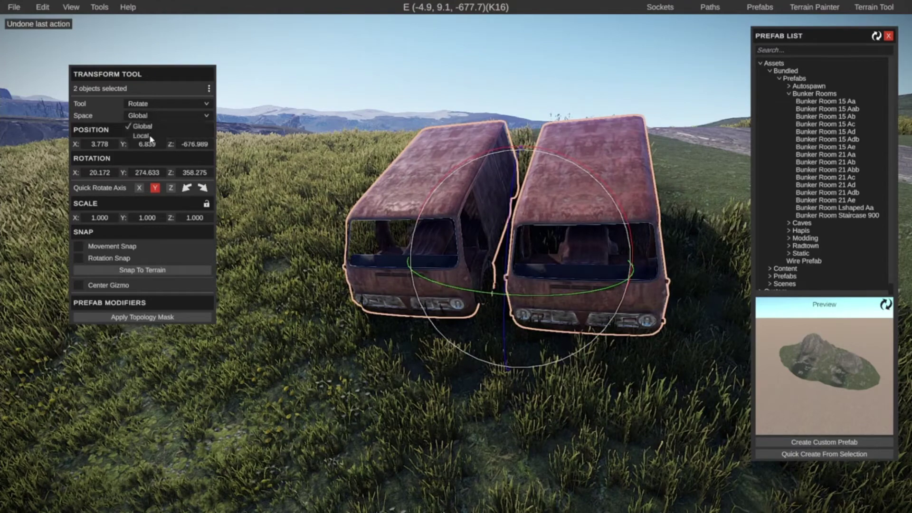
pyautogui.click(136, 75)
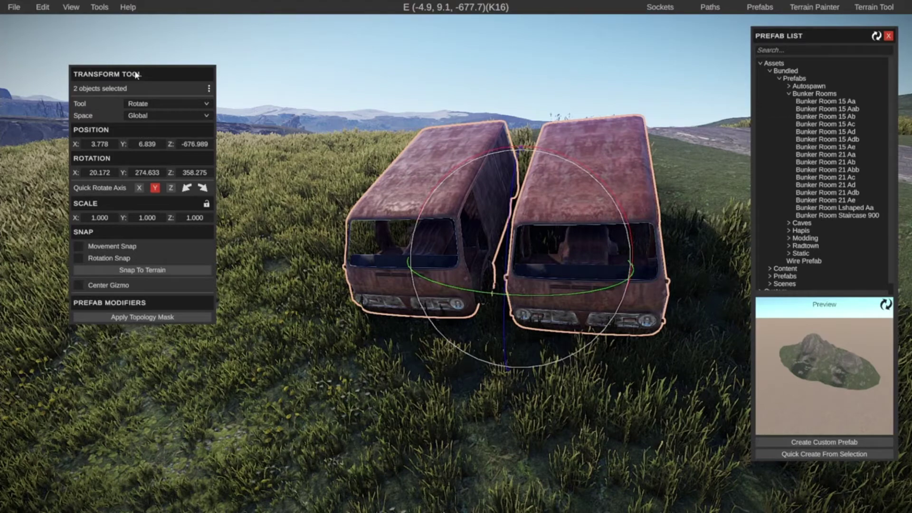
# Select only the original van, nudge it along the global Z axis, and set its Z position to -680.445.
pyautogui.click(380, 218)
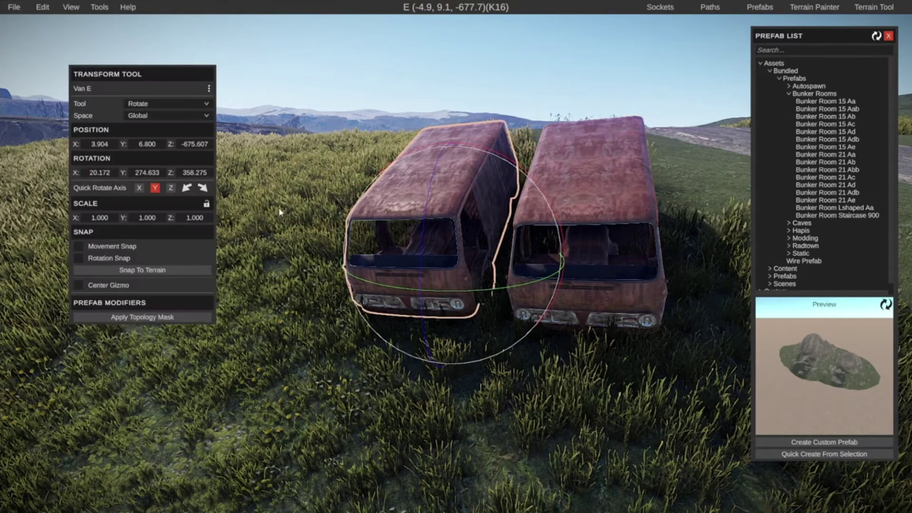
pyautogui.press('w')
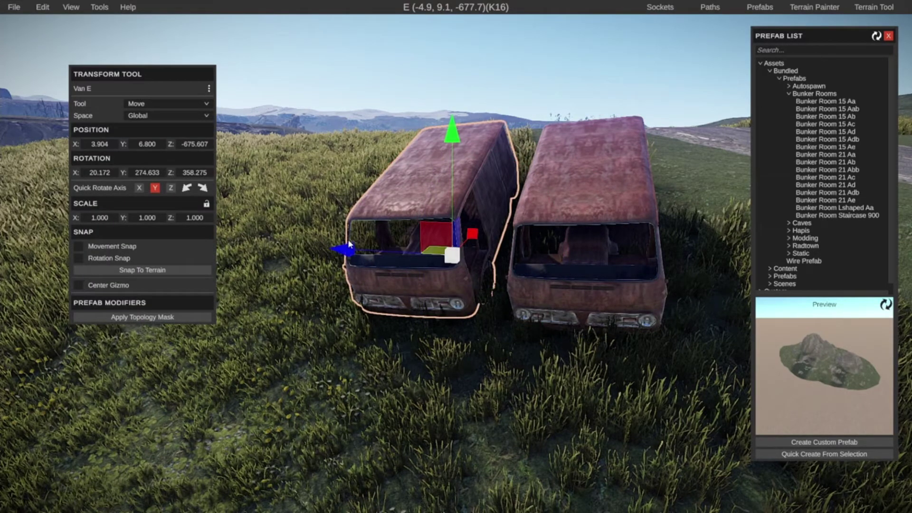
pyautogui.moveTo(349, 255)
pyautogui.mouseDown()
pyautogui.moveTo(316, 251)
pyautogui.moveTo(346, 251)
pyautogui.mouseUp()
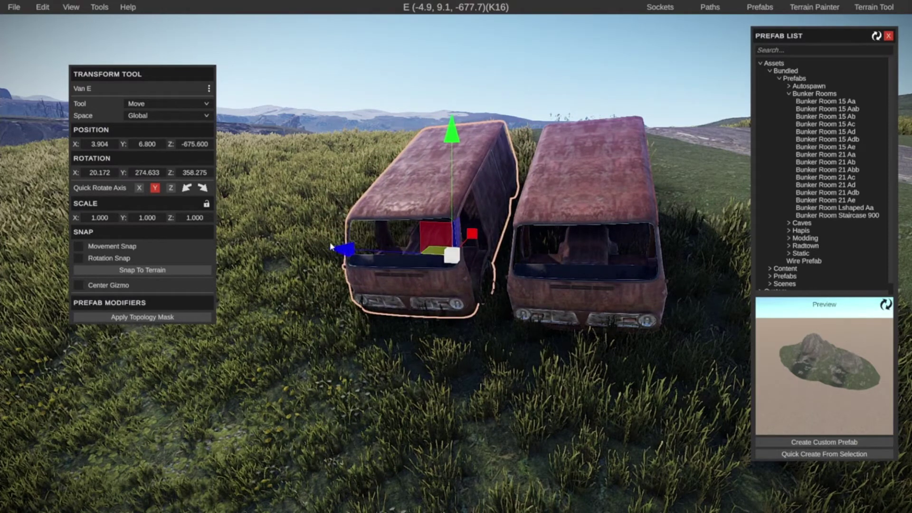
pyautogui.moveTo(345, 255)
pyautogui.mouseDown()
pyautogui.moveTo(285, 254)
pyautogui.moveTo(346, 250)
pyautogui.mouseUp()
pyautogui.doubleClick(193, 146)
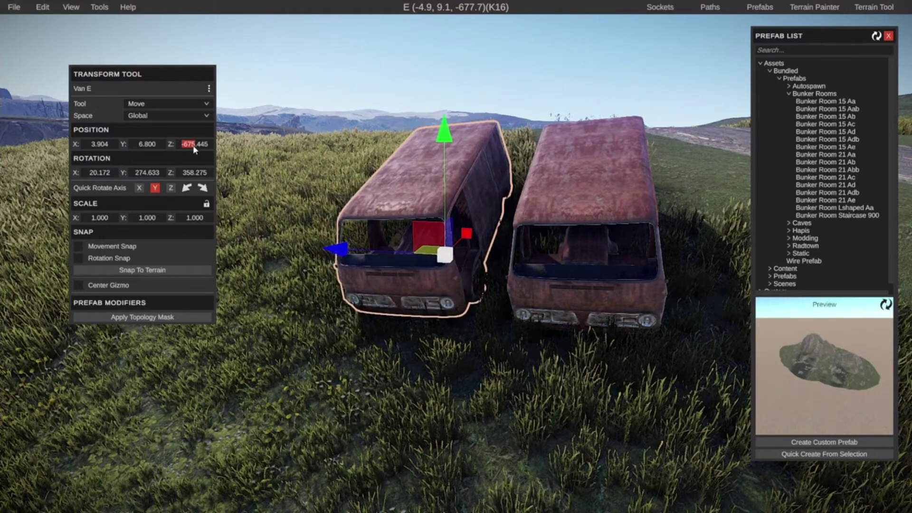
pyautogui.write('-680')
pyautogui.press('Return')
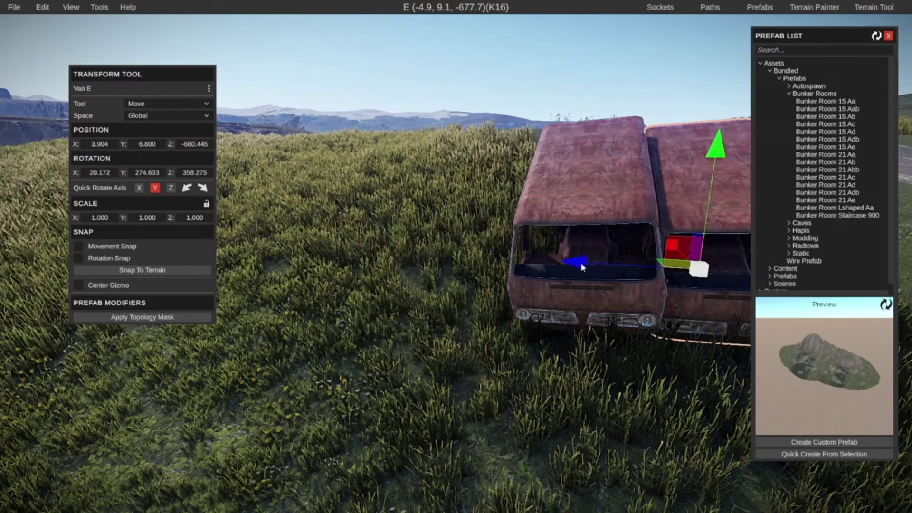
# Move the original van back to the other side of its copy, at about 1.857, 6.621, -673.794.
pyautogui.moveTo(580, 262); pyautogui.dragTo(328, 246)
pyautogui.moveTo(417, 133)
pyautogui.mouseDown()
pyautogui.moveTo(414, 101)
pyautogui.moveTo(415, 142)
pyautogui.mouseUp()
pyautogui.moveTo(438, 239); pyautogui.dragTo(358, 252)
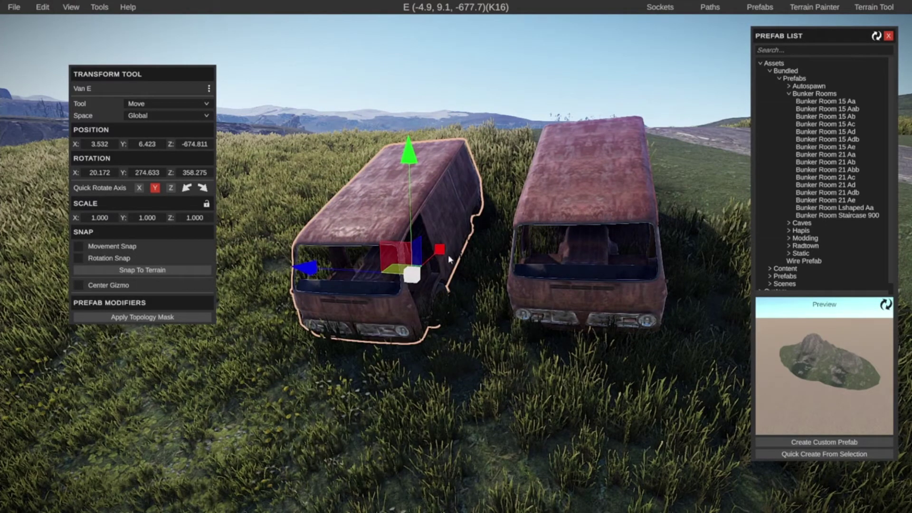
pyautogui.moveTo(414, 282); pyautogui.dragTo(351, 271)
pyautogui.press('w')
pyautogui.moveTo(387, 351); pyautogui.dragTo(348, 327, button='right')
pyautogui.press('s')
pyautogui.press('w')
pyautogui.press('w')
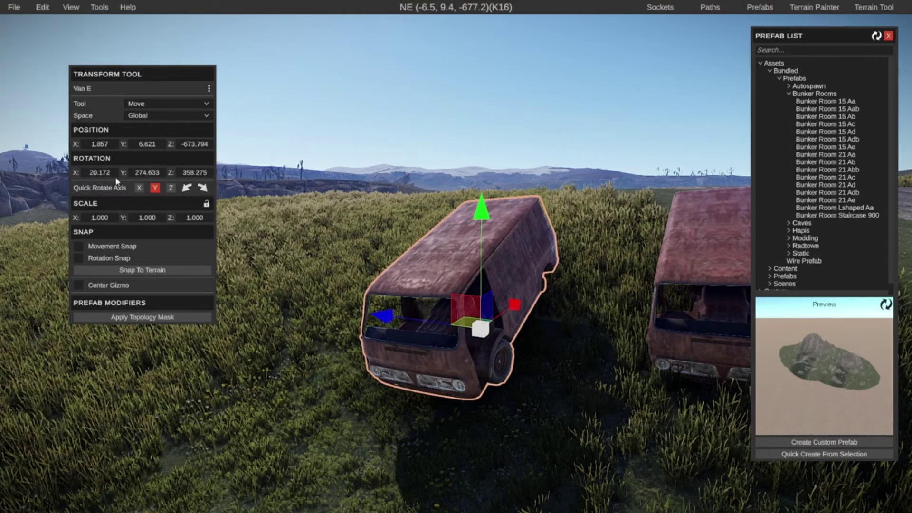
# Rotate the original van freehand to about 19.131 X, 281.472 Y and 1.225 Z.
pyautogui.press('e')
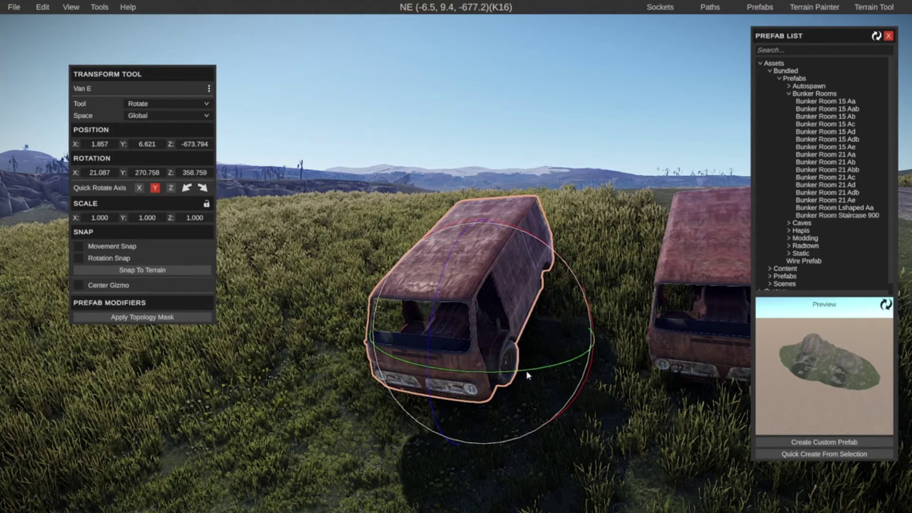
pyautogui.moveTo(494, 304); pyautogui.dragTo(357, 259)
pyautogui.moveTo(431, 295); pyautogui.dragTo(453, 274)
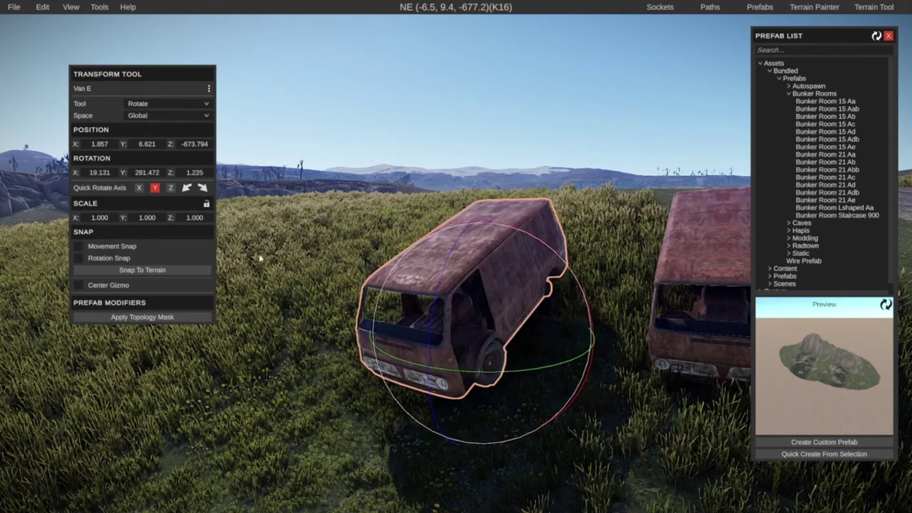
# Try stretching the van vertically, undo it, and scale the van uniformly to about 1.297.
pyautogui.press('r')
pyautogui.hotkey('ctrl', 'z')
pyautogui.moveTo(485, 214); pyautogui.dragTo(487, 185)
pyautogui.hotkey('ctrl', 'z')
pyautogui.moveTo(485, 328); pyautogui.dragTo(446, 398)
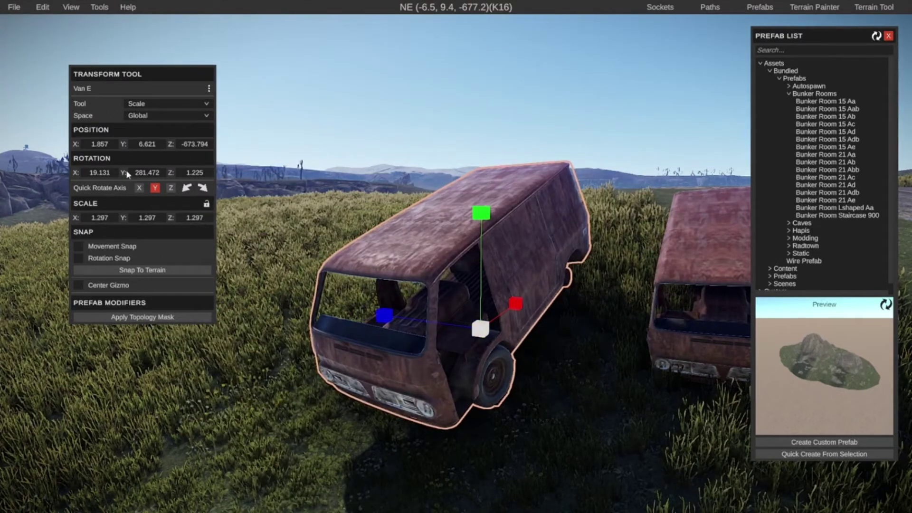
# Enable movement snapping with an amount of 0.42 and move the van in snapped increments along Z to -672.949.
pyautogui.click(80, 246)
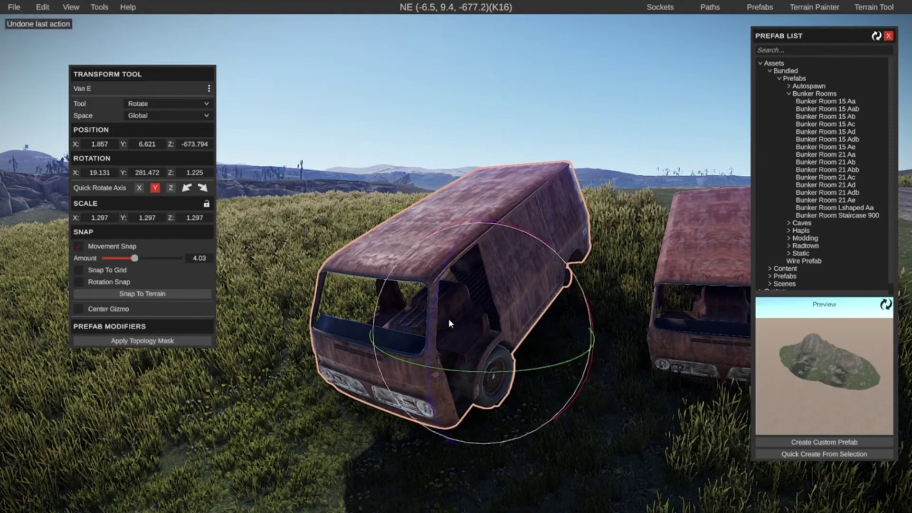
pyautogui.press('w')
pyautogui.moveTo(384, 315); pyautogui.dragTo(354, 310)
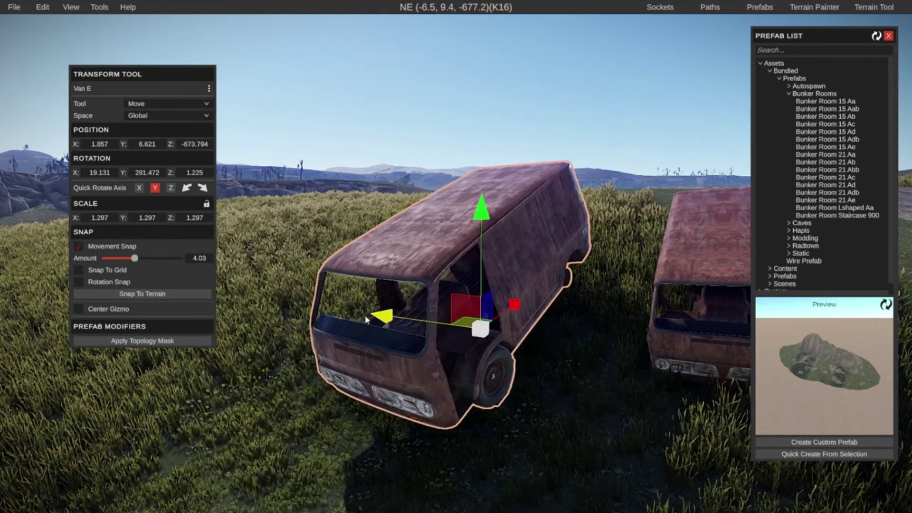
pyautogui.moveTo(365, 315); pyautogui.dragTo(392, 317)
pyautogui.moveTo(135, 258); pyautogui.dragTo(104, 258)
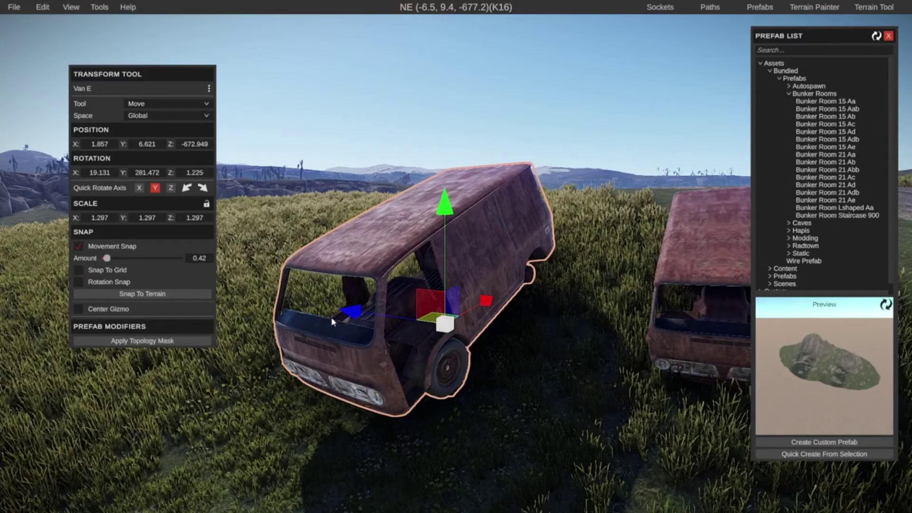
# Rotate the Driftwood 1 plank towards upright, at about 62.235 X and 355.975 Y.
pyautogui.moveTo(346, 326); pyautogui.dragTo(440, 315, button='right')
pyautogui.press('s')
pyautogui.press('a')
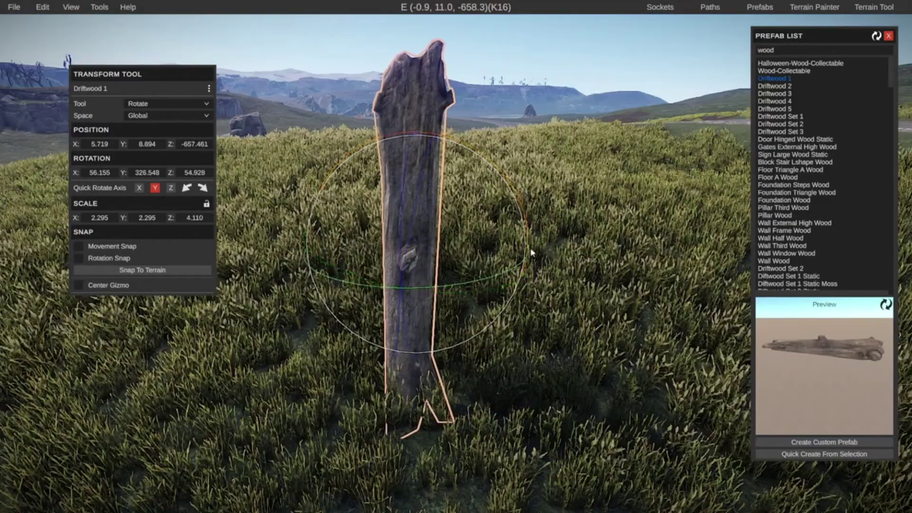
pyautogui.moveTo(530, 247); pyautogui.dragTo(255, 247, button='right')
pyautogui.press('d')
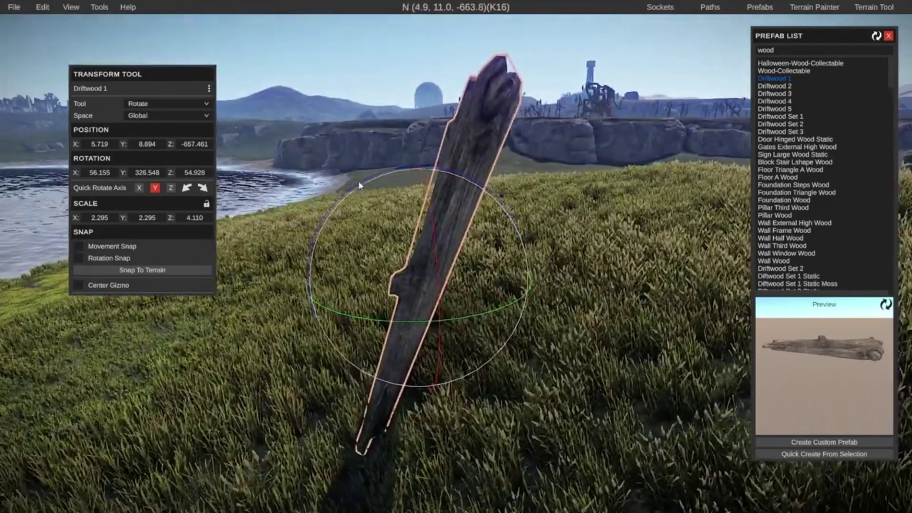
pyautogui.moveTo(362, 185); pyautogui.dragTo(291, 189)
pyautogui.click(202, 188)
pyautogui.moveTo(295, 304); pyautogui.dragTo(544, 282, button='right')
pyautogui.press('w')
pyautogui.press('s')
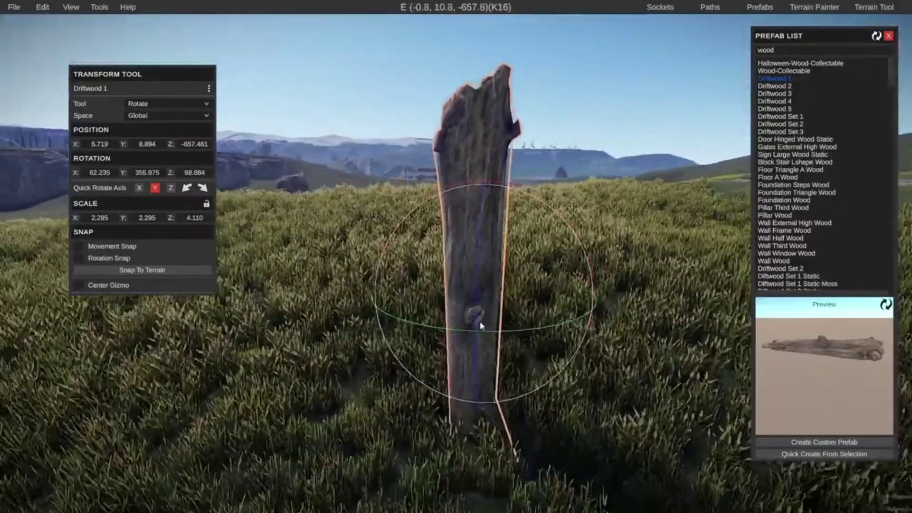
# Fine-tune the upright driftwood's rotation to about 62.305 X, 358.972 Y and 92.269 Z.
pyautogui.moveTo(325, 343); pyautogui.dragTo(333, 249, button='right')
pyautogui.press('d')
pyautogui.press('w')
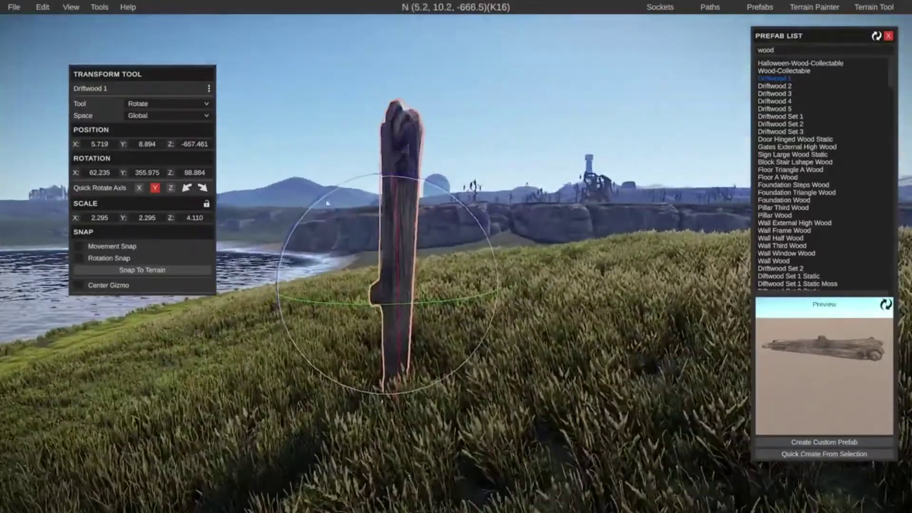
pyautogui.press('w')
pyautogui.moveTo(382, 216); pyautogui.dragTo(372, 230)
# Duplicate the driftwood post and move the copy along Z to -655.468 with movement snapping set to 1.99.
pyautogui.moveTo(373, 230); pyautogui.dragTo(655, 266, button='right')
pyautogui.press('a')
pyautogui.press('w')
pyautogui.click(80, 246)
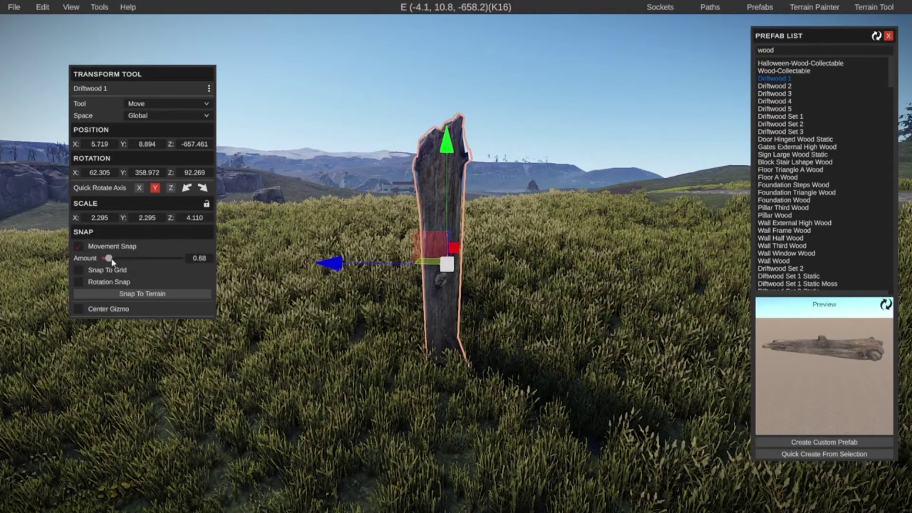
pyautogui.moveTo(113, 261); pyautogui.dragTo(115, 262)
pyautogui.hotkey('ctrl', 'd')
pyautogui.moveTo(332, 265); pyautogui.dragTo(254, 263)
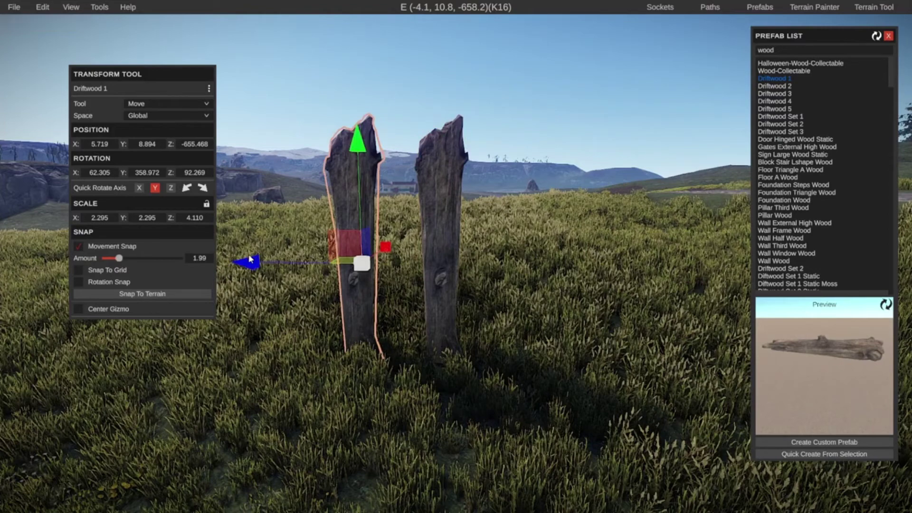
# Duplicate the newer post and extend the row to four evenly spaced posts, the last at Z -651.482.
pyautogui.press('a')
pyautogui.click(323, 287)
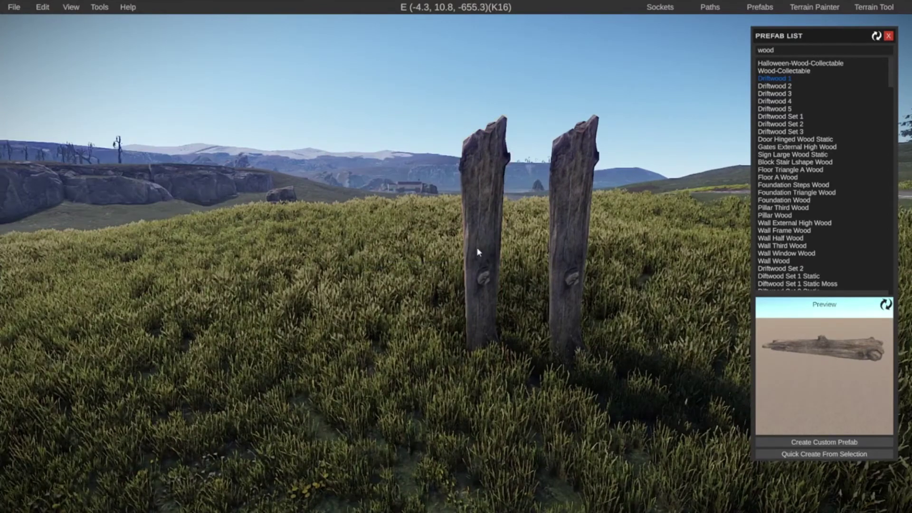
pyautogui.click(477, 247)
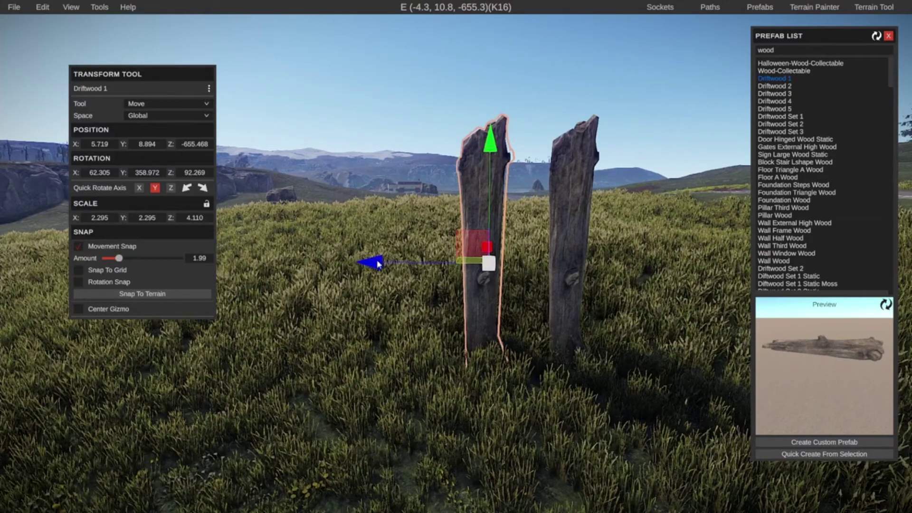
pyautogui.hotkey('ctrl', 'd')
pyautogui.moveTo(377, 265); pyautogui.dragTo(256, 270)
# Duplicate the last post and quick-rotate the copy about the X axis into a horizontal rail.
pyautogui.hotkey('ctrl', 'd')
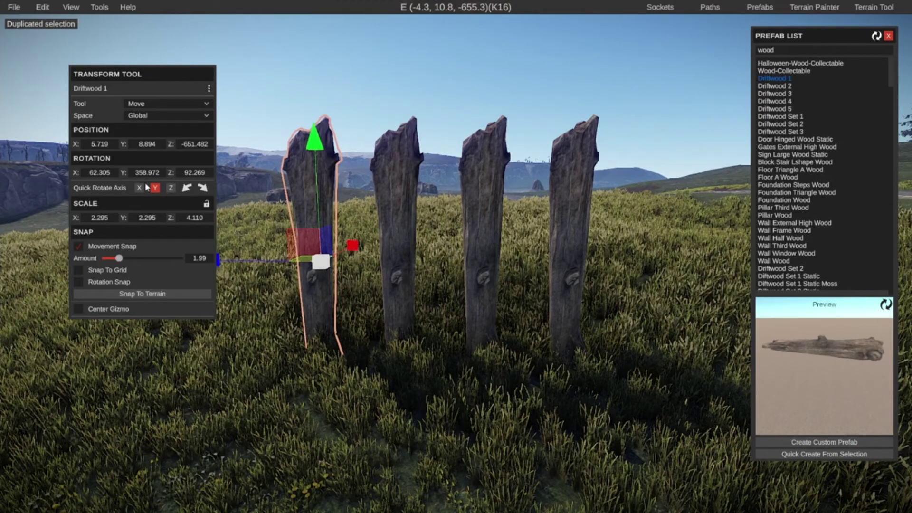
pyautogui.hotkey('ctrl', 'z')
pyautogui.click(203, 189)
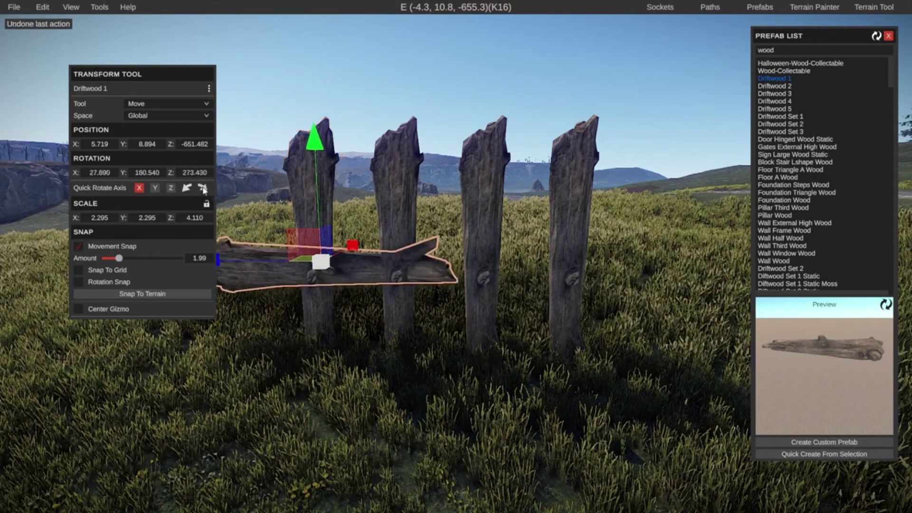
pyautogui.click(195, 172)
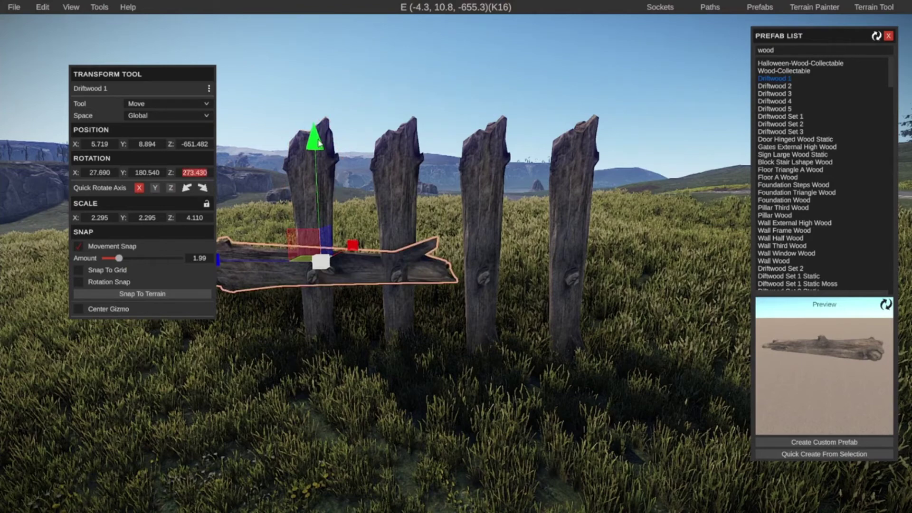
# Turn off movement snapping and place the horizontal rail across the four posts at about Y 10.821, Z -654.277.
pyautogui.click(319, 106)
pyautogui.click(281, 275)
pyautogui.moveTo(316, 138); pyautogui.dragTo(318, 84)
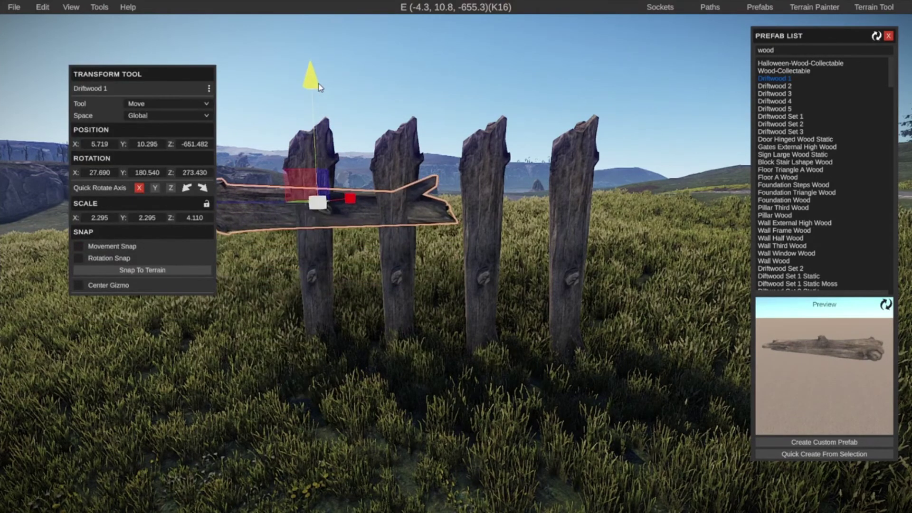
pyautogui.moveTo(239, 203); pyautogui.dragTo(363, 198)
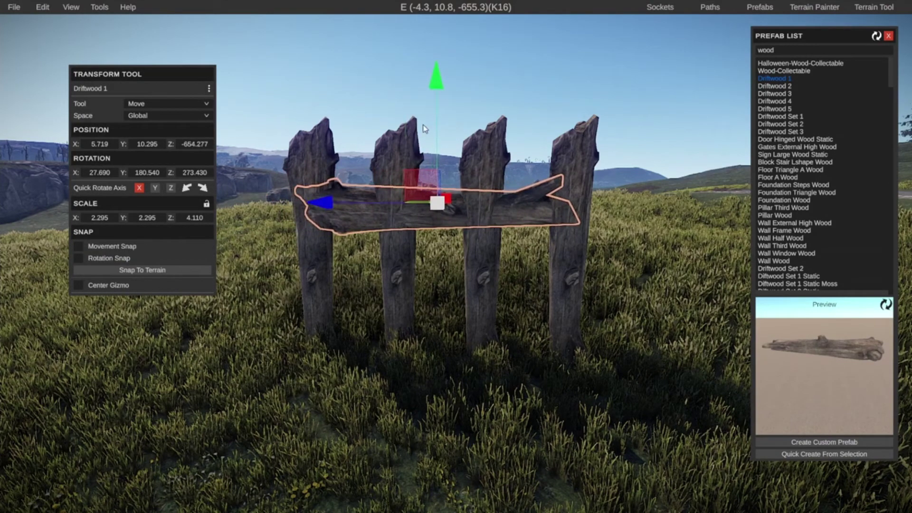
pyautogui.moveTo(432, 127); pyautogui.dragTo(444, 102)
# Duplicate the rail, lower the copy to about Y 8.495 across the posts, and clear the selection.
pyautogui.hotkey('ctrl', 'd')
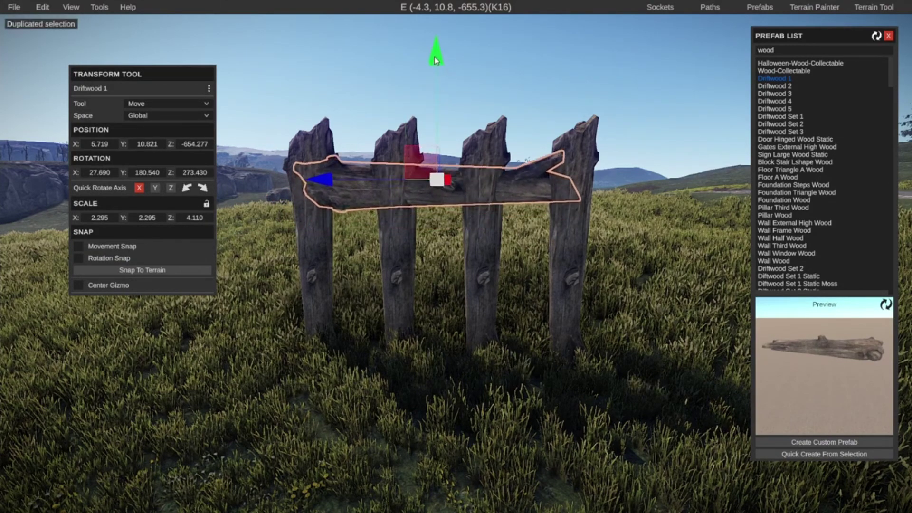
pyautogui.moveTo(437, 67); pyautogui.dragTo(441, 171)
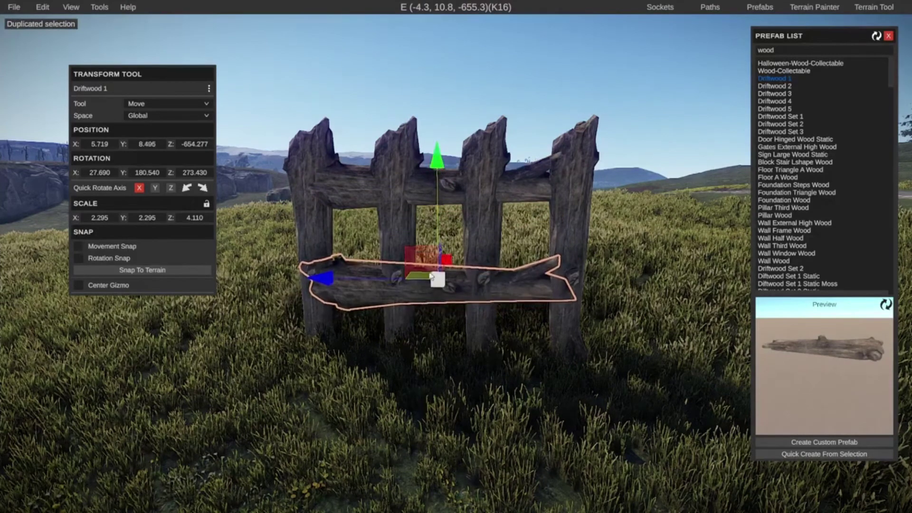
pyautogui.click(659, 261)
# Tilt the second post of the fence to a rotation of about 56.596 X, 359.132 Y and 92.455 Z.
pyautogui.press('s')
pyautogui.moveTo(408, 407); pyautogui.dragTo(483, 390, button='right')
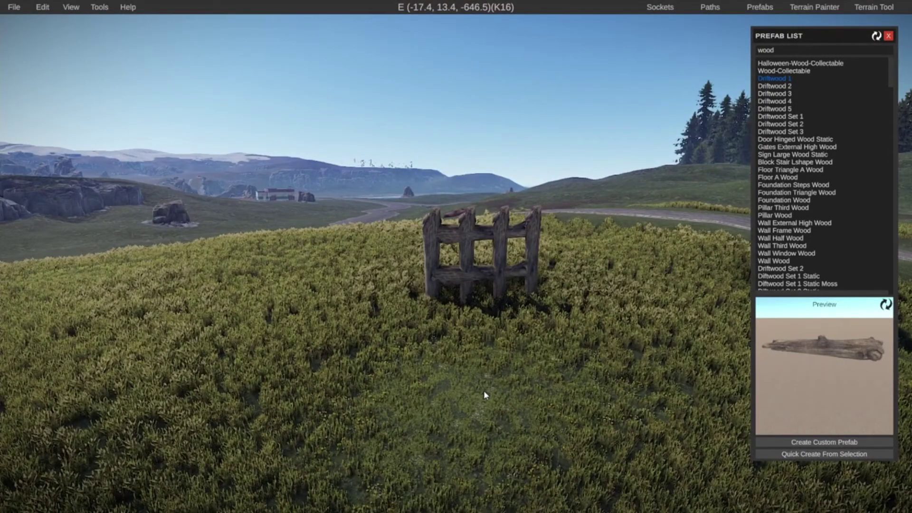
pyautogui.scroll(1, 468, 254)
pyautogui.click(467, 252)
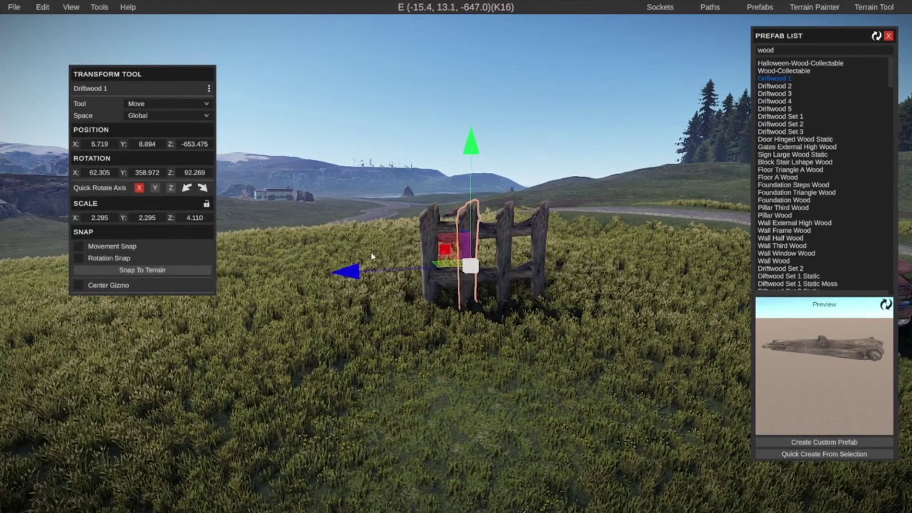
pyautogui.press('e')
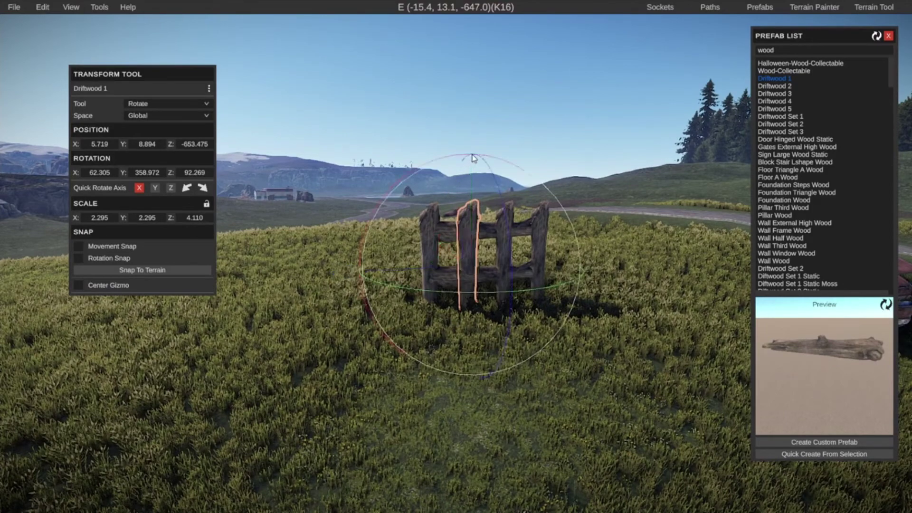
pyautogui.moveTo(433, 160); pyautogui.dragTo(470, 163)
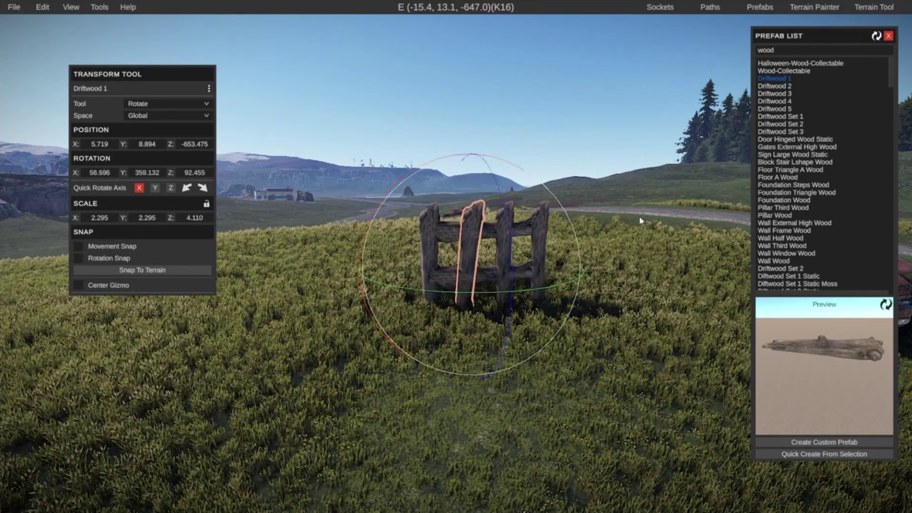
pyautogui.click(641, 219)
# Turn off rotation snapping for the larger van, lift it off the ground, and snap it to the terrain.
pyautogui.press('s')
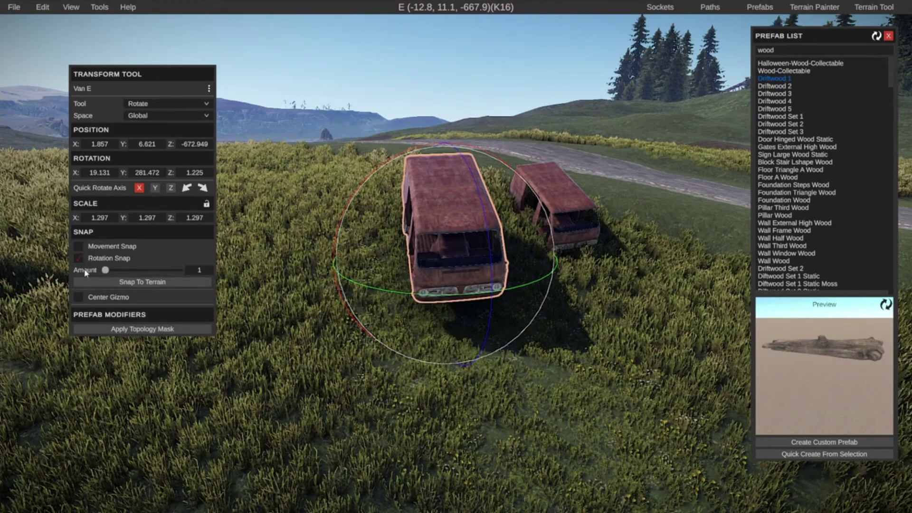
pyautogui.click(78, 258)
pyautogui.press('w')
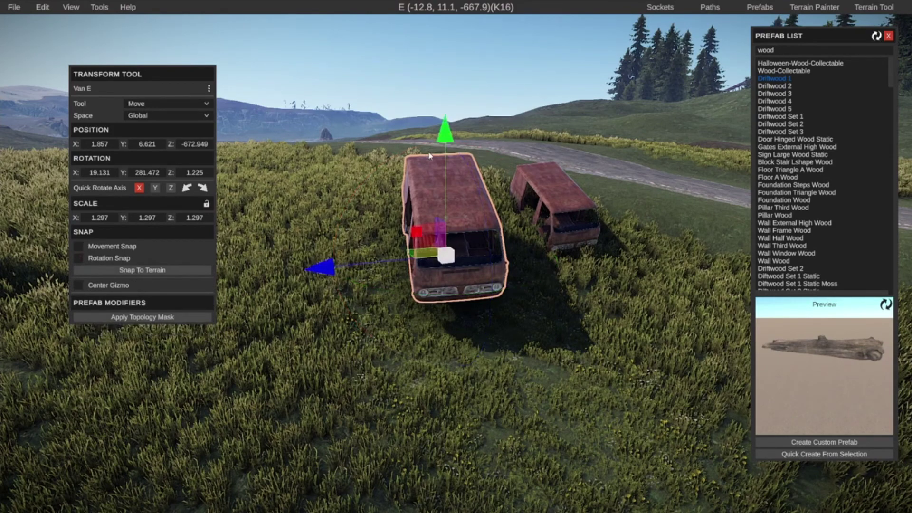
pyautogui.moveTo(444, 135); pyautogui.dragTo(402, 94)
pyautogui.click(113, 269)
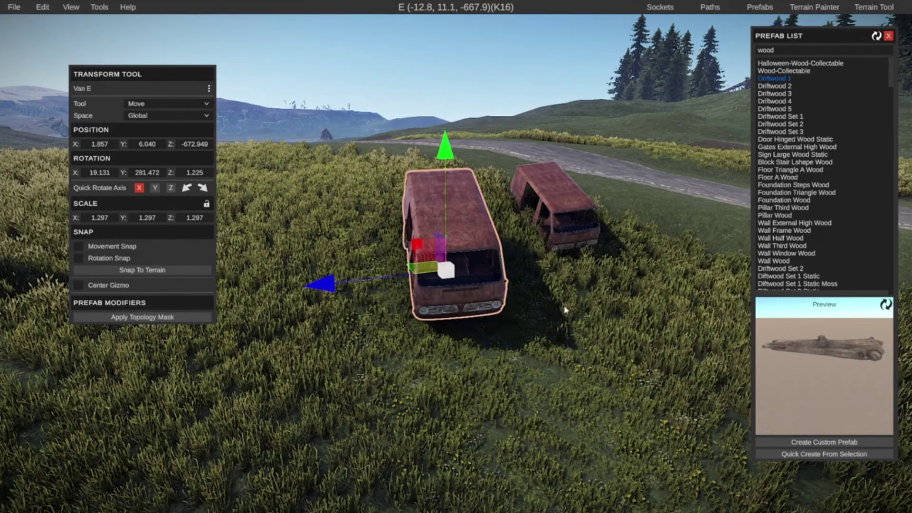
# Center the transform gizmo on the larger van.
pyautogui.press('d')
pyautogui.moveTo(563, 310); pyautogui.dragTo(365, 318, button='right')
pyautogui.press('w')
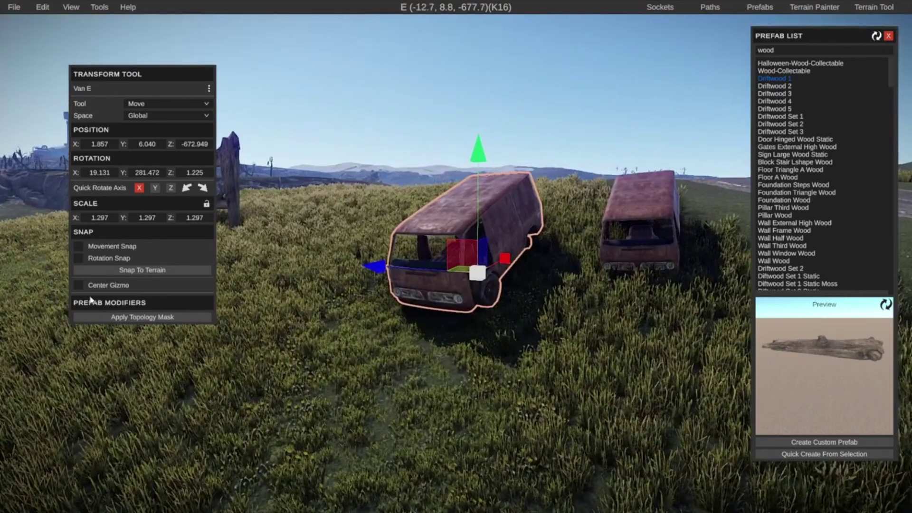
pyautogui.click(80, 287)
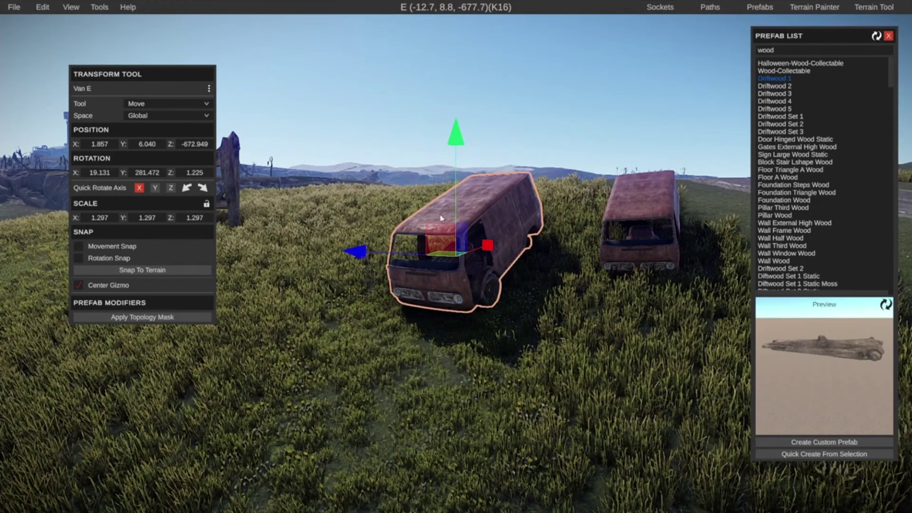
# Rotate the van around Y to about 269.570 and turn gizmo centering off.
pyautogui.press('e')
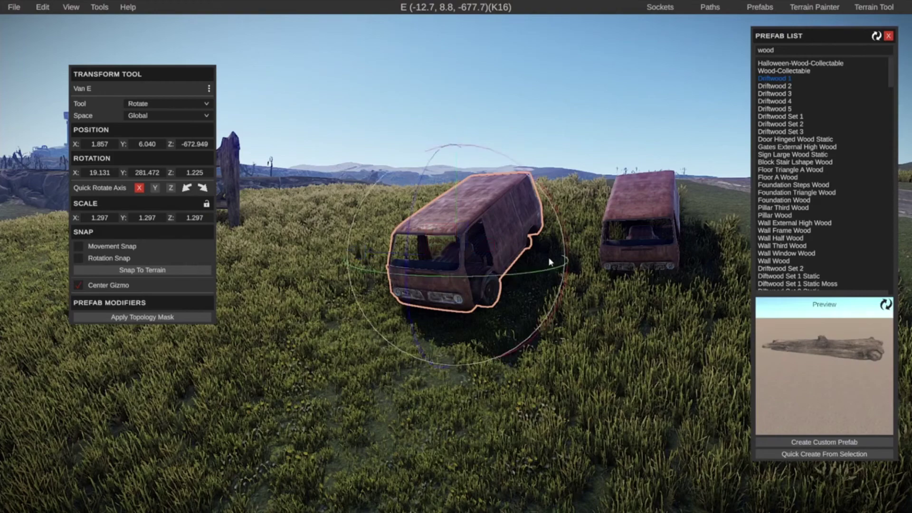
pyautogui.moveTo(569, 394); pyautogui.dragTo(79, 283, button='right')
pyautogui.press('w')
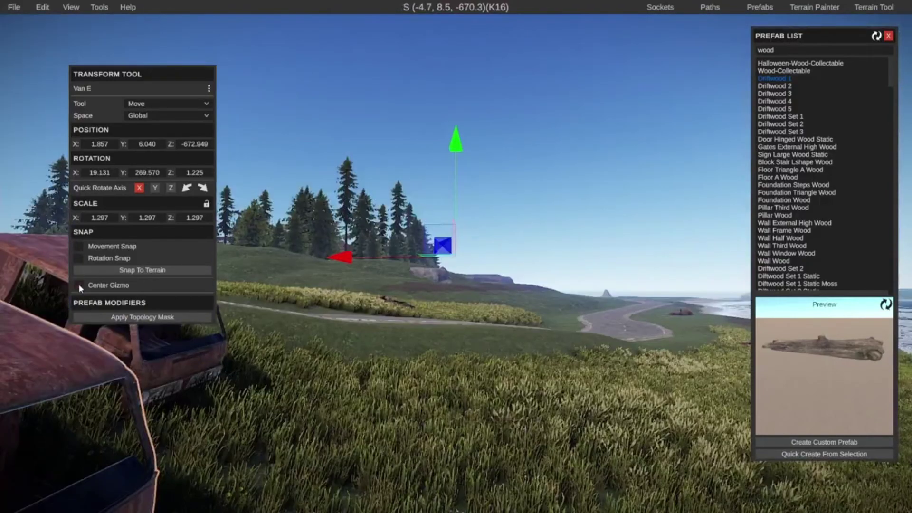
pyautogui.click(78, 284)
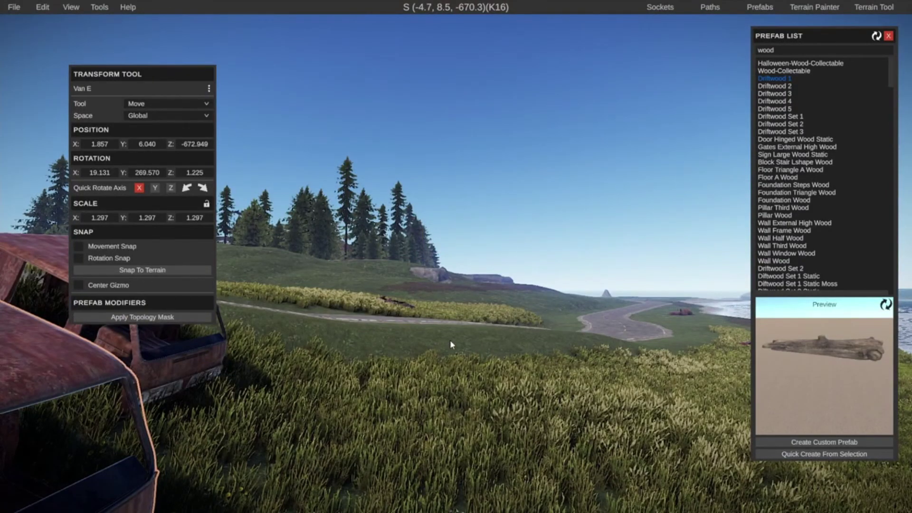